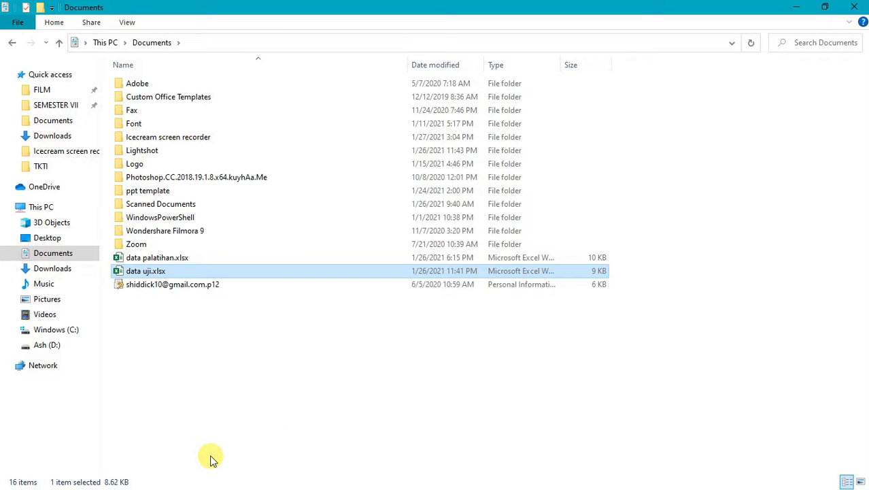
# Switch between the open windows to view the training data in the Excel workbook data palatihan.xlsx.
pyautogui.hotkey('alt', 'Tab')
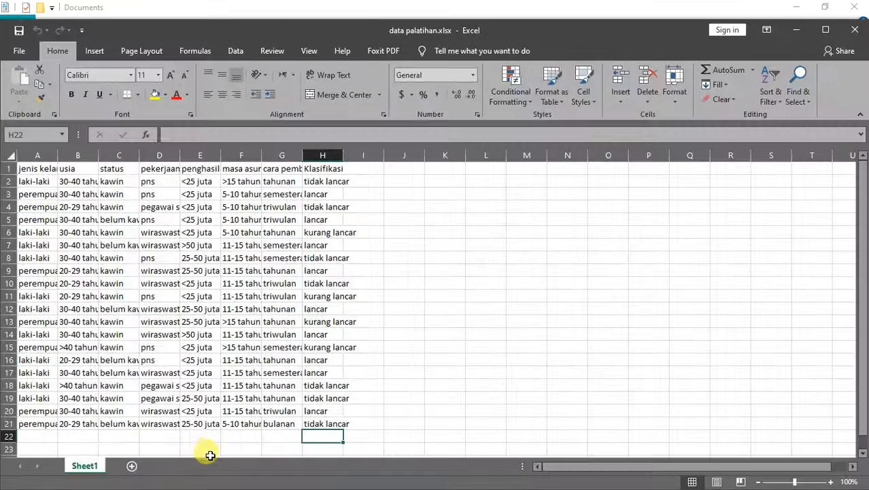
pyautogui.hotkey('alt', 'Tab')
pyautogui.press('Tab')
pyautogui.hotkey('alt', 'Tab')
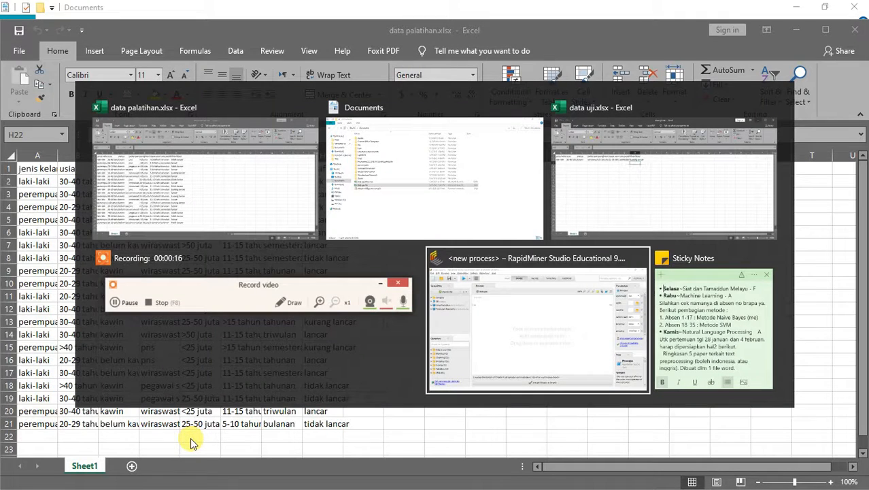
pyautogui.hotkey('alt', 'Tab')
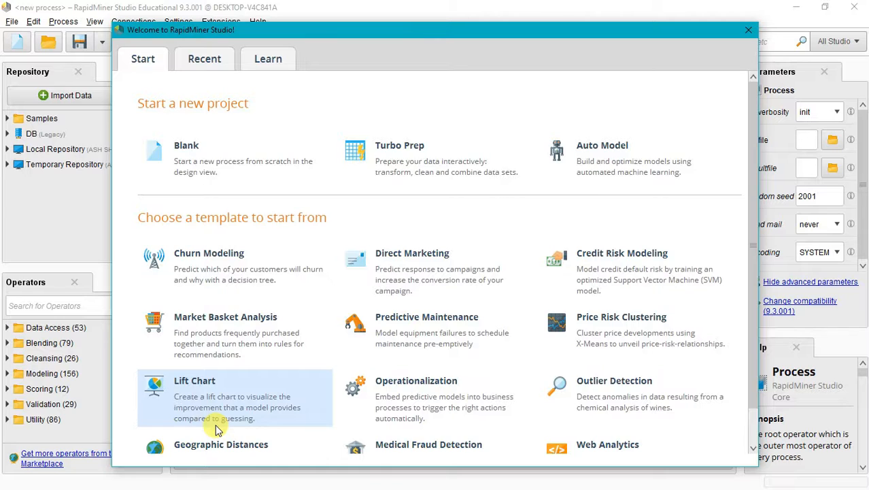
pyautogui.hotkey('alt', 'Tab')
pyautogui.hotkey('alt', 'Tab')
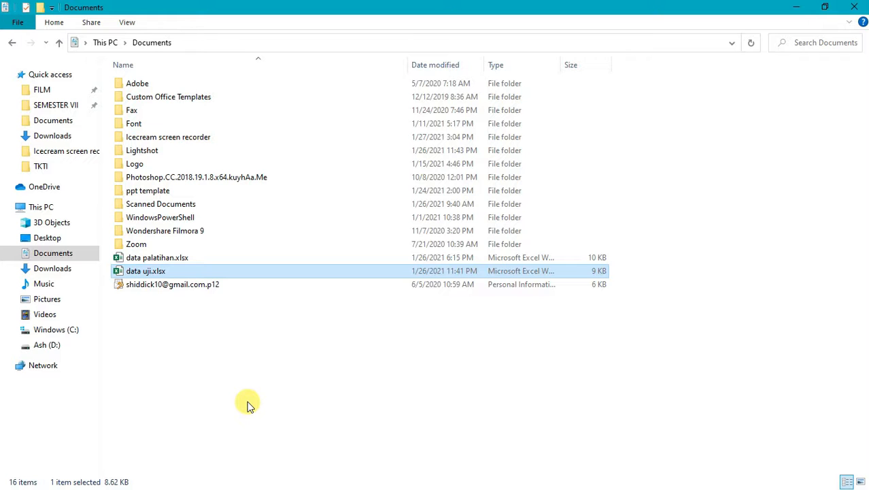
pyautogui.hotkey('alt', 'Tab')
pyautogui.hotkey('alt', 'Tab')
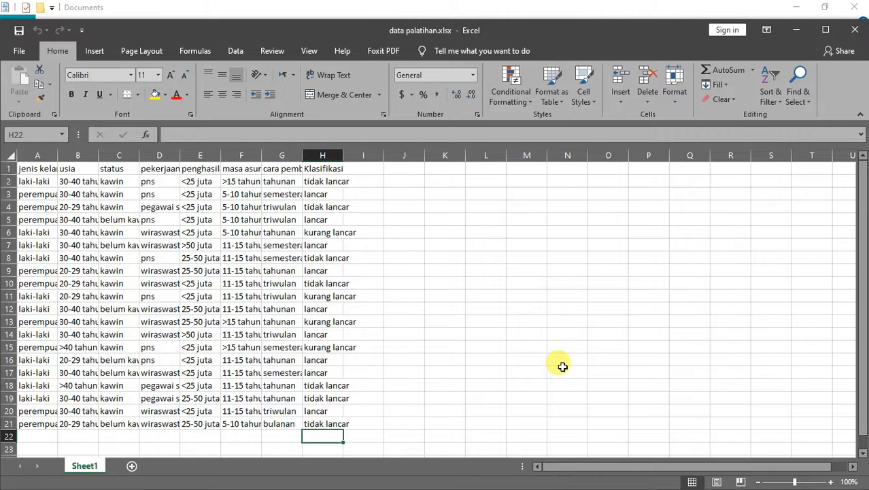
# Switch to the data uji.xlsx workbook and review each attribute value of the test record in row 2.
pyautogui.hotkey('alt', 'Tab')
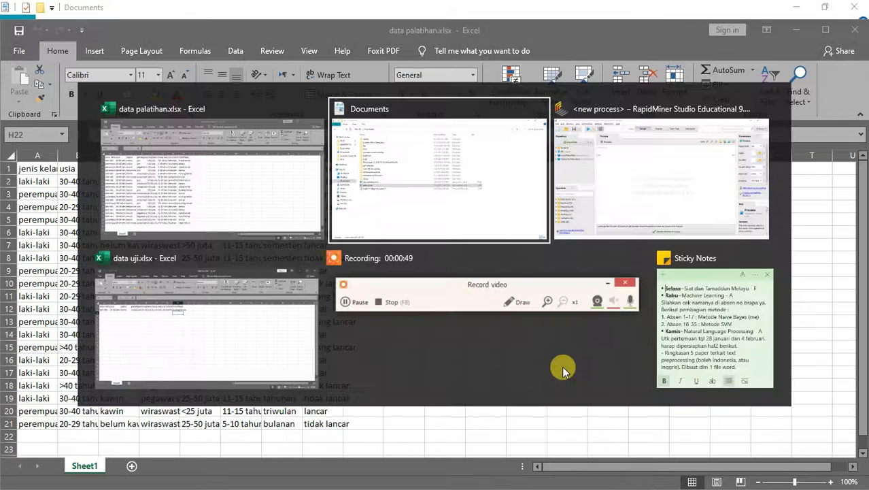
pyautogui.press('Tab')
pyautogui.press('Tab')
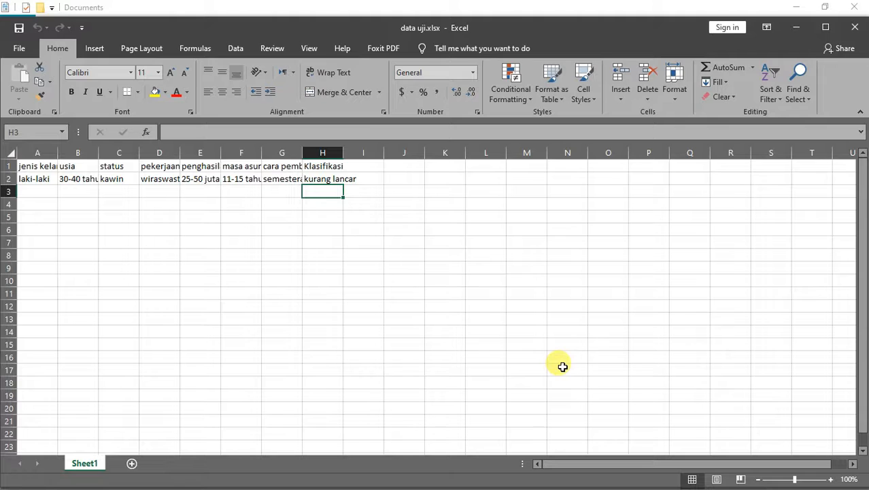
pyautogui.click(41, 180)
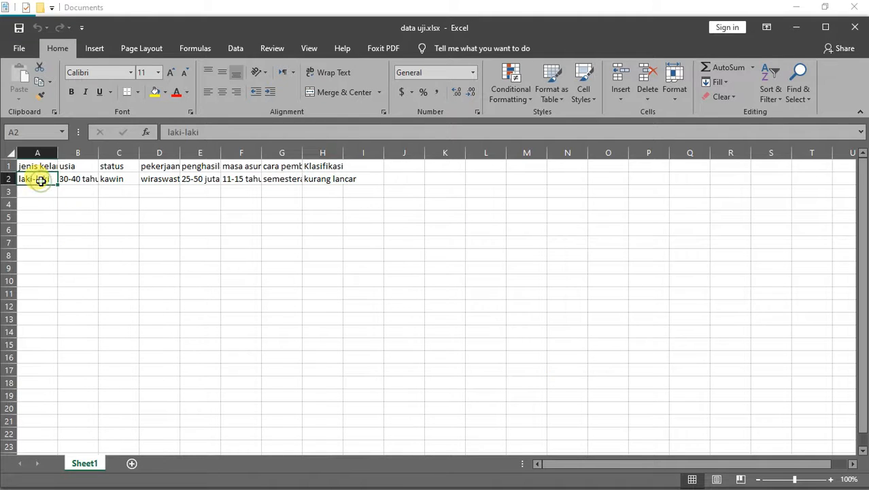
pyautogui.press('Right')
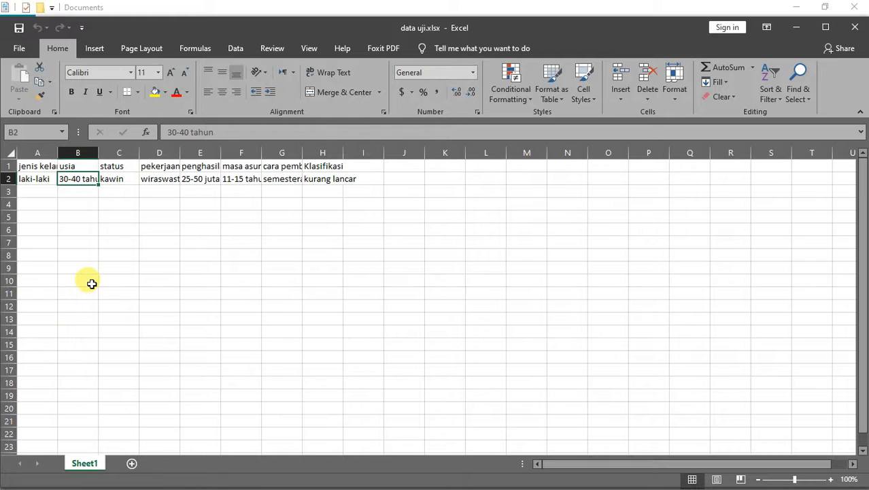
pyautogui.press('Right')
pyautogui.press('Right')
pyautogui.press('Right')
pyautogui.press('Right')
pyautogui.press('Right')
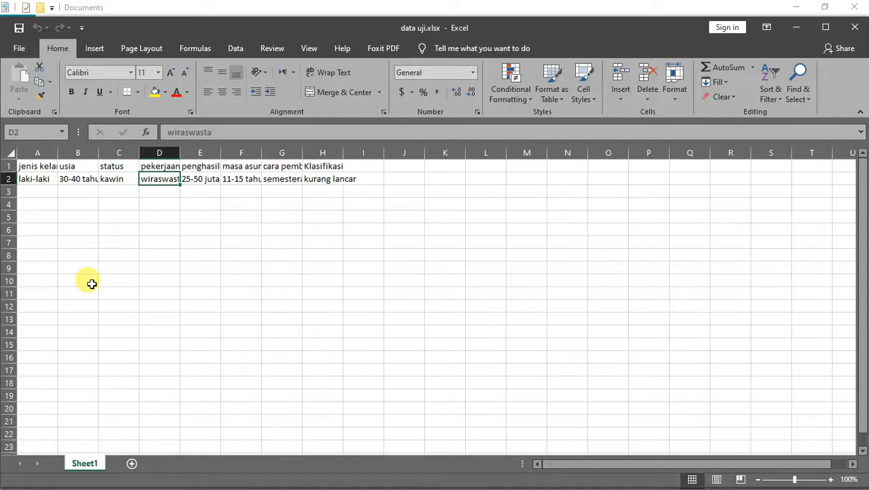
pyautogui.press('Right')
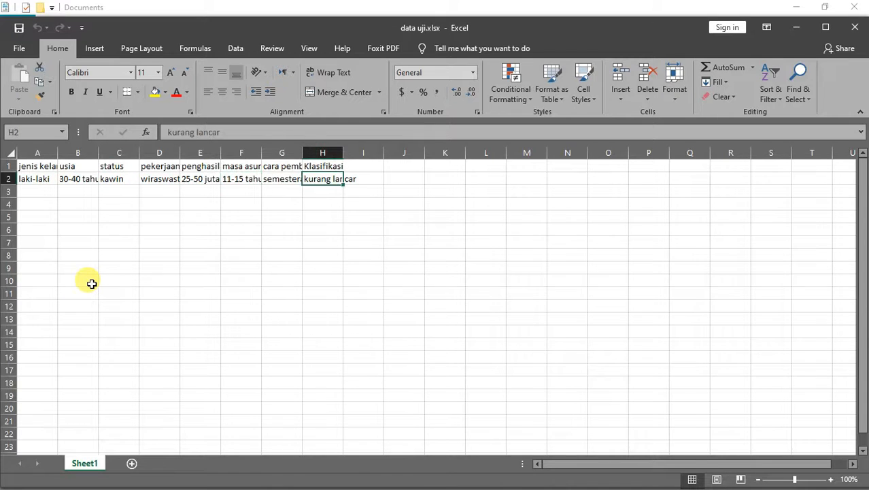
# Change the Klasifikasi value of the test record in cell H2 to "lancar".
pyautogui.doubleClick(193, 133)
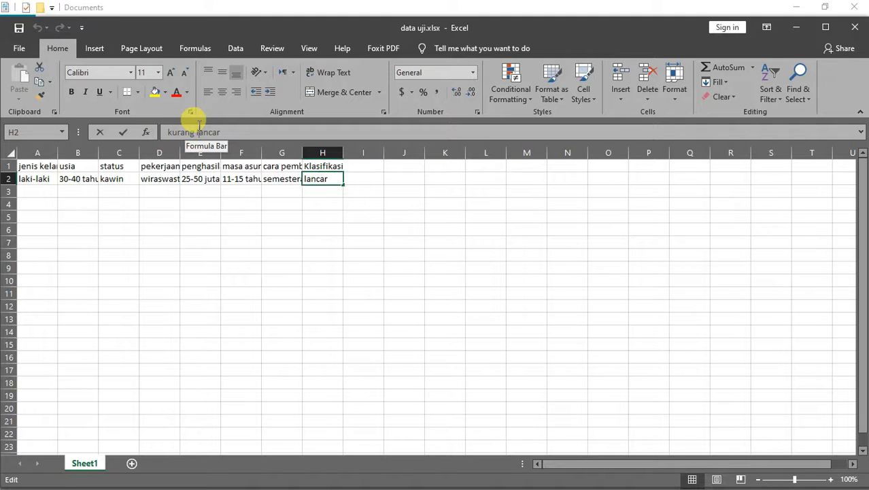
pyautogui.click(196, 129)
pyautogui.press('BackSpace')
pyautogui.press('BackSpace')
pyautogui.press('BackSpace')
pyautogui.press('BackSpace')
pyautogui.press('BackSpace')
pyautogui.press('BackSpace')
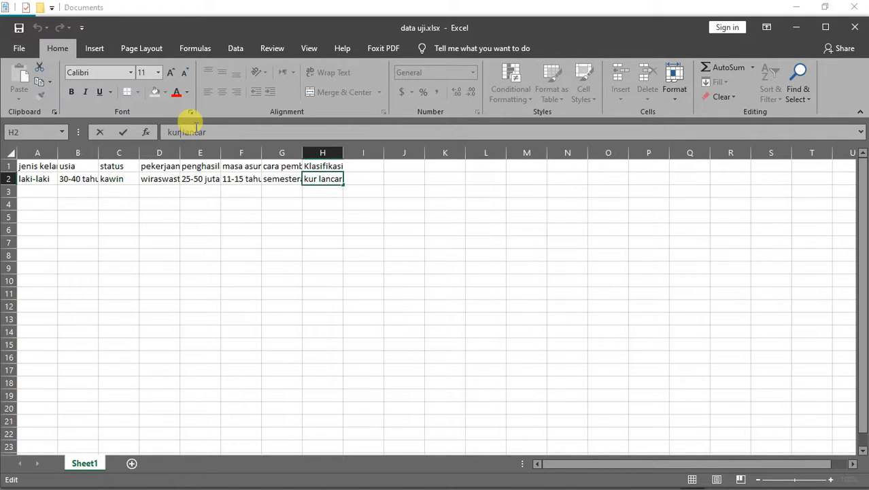
pyautogui.press('Delete')
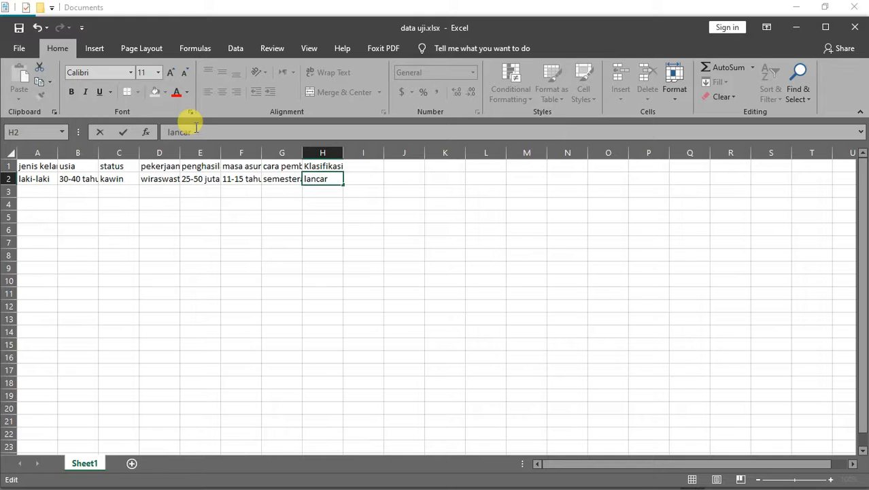
pyautogui.press('Return')
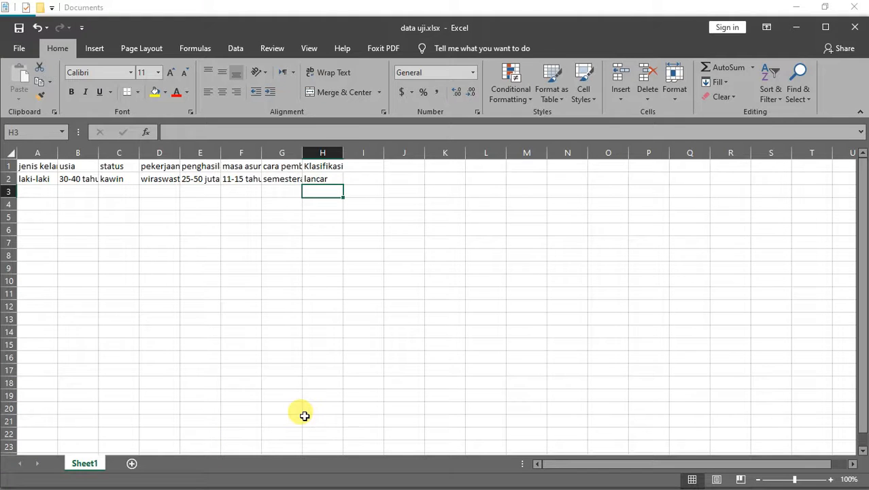
# Switch to RapidMiner Studio and start a new blank process from the welcome window.
pyautogui.hotkey('alt', 'Tab')
pyautogui.hotkey('alt', 'Tab')
pyautogui.hotkey('alt', 'Tab')
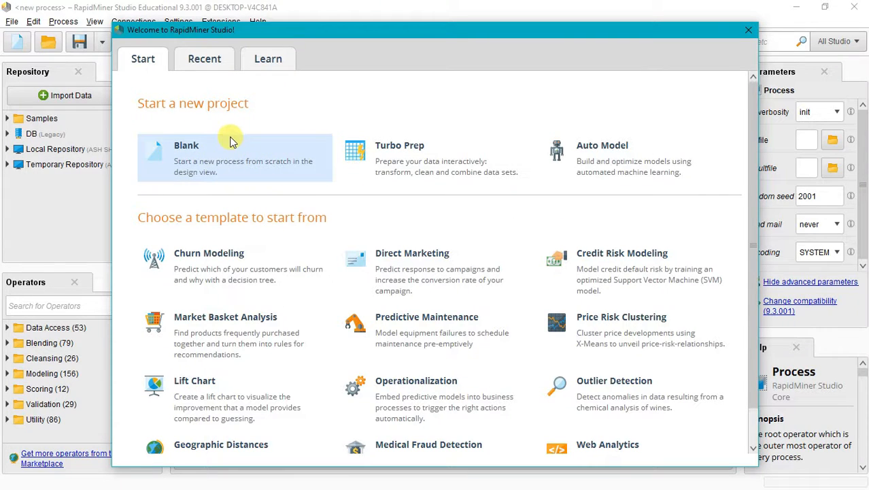
pyautogui.moveTo(402, 35); pyautogui.dragTo(500, 1)
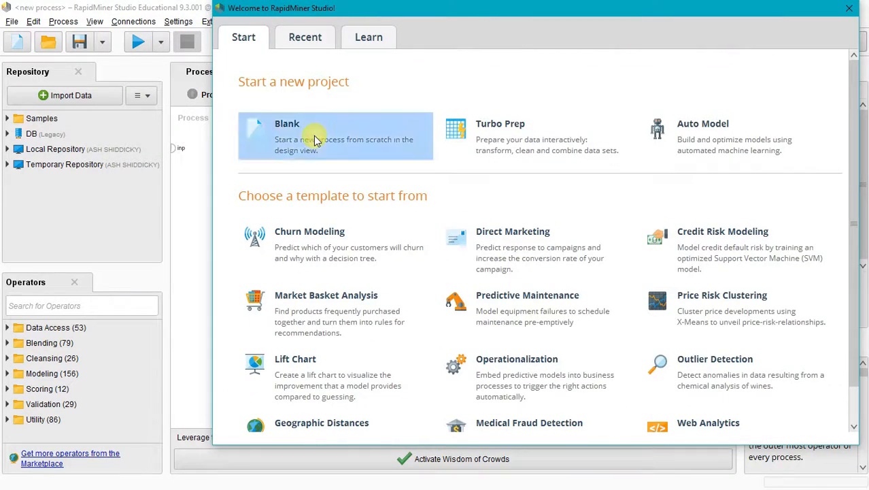
pyautogui.click(313, 136)
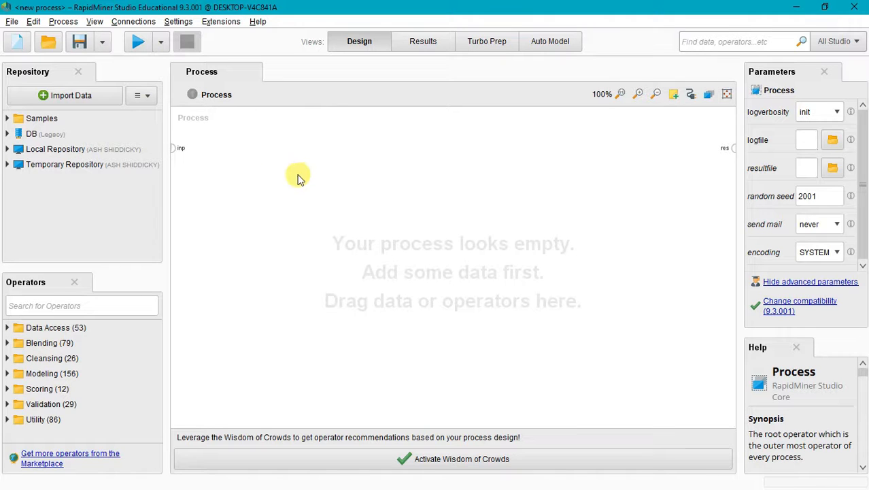
# Start a data import from the computer and choose data palatihan.xlsx in Documents as the source file.
pyautogui.click(72, 96)
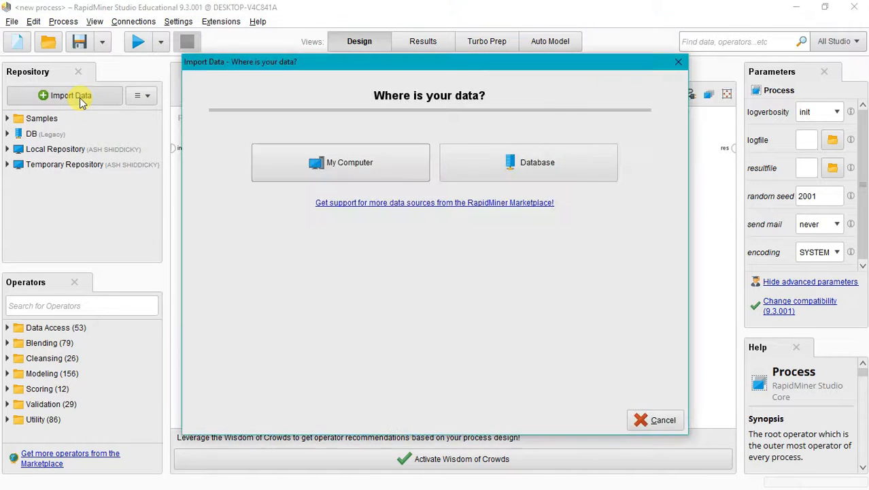
pyautogui.click(293, 151)
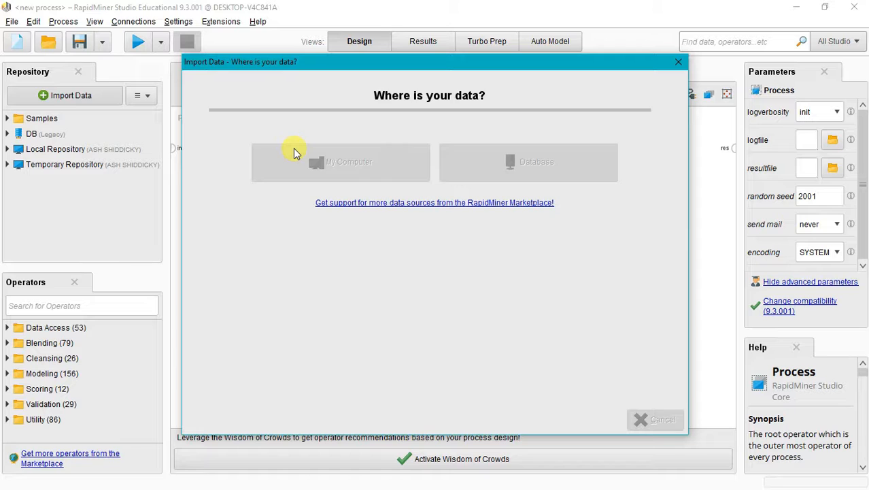
pyautogui.scroll(-1, 327, 241)
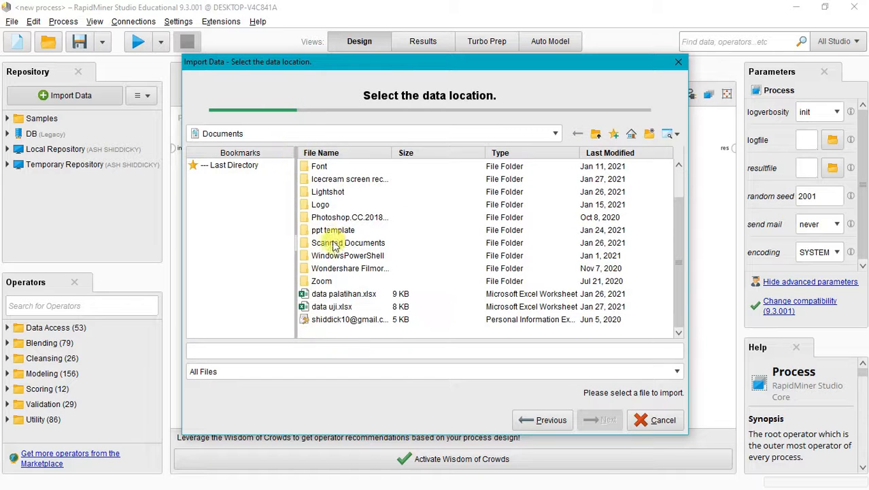
pyautogui.click(352, 293)
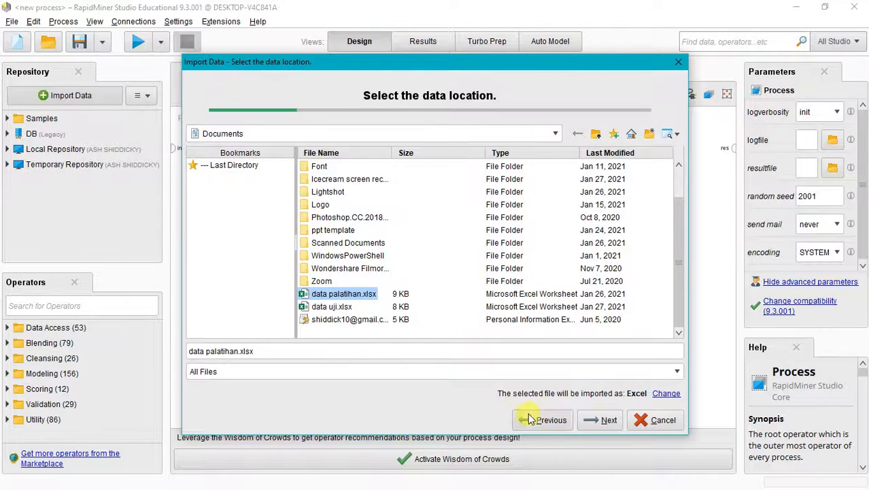
pyautogui.click(600, 420)
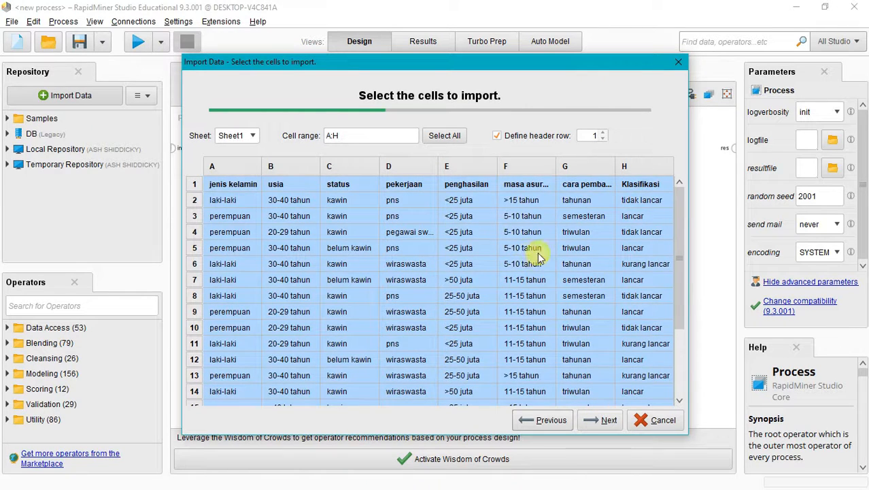
# Check the cell preview and accept range A:H of Sheet1 with row 1 as header for the import.
pyautogui.scroll(-2, 544, 262)
pyautogui.scroll(2, 554, 268)
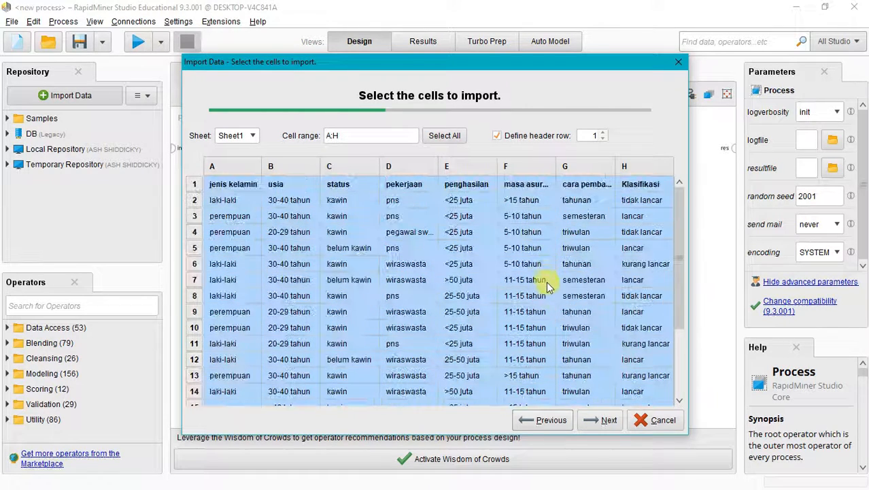
pyautogui.click(605, 421)
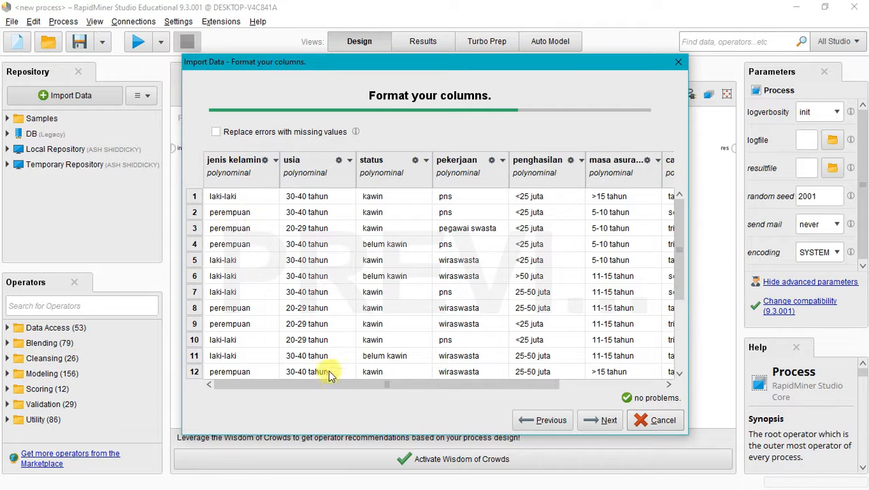
# Change the role of the Klasifikasi column to label in the import's column formatting.
pyautogui.moveTo(334, 386); pyautogui.dragTo(375, 384)
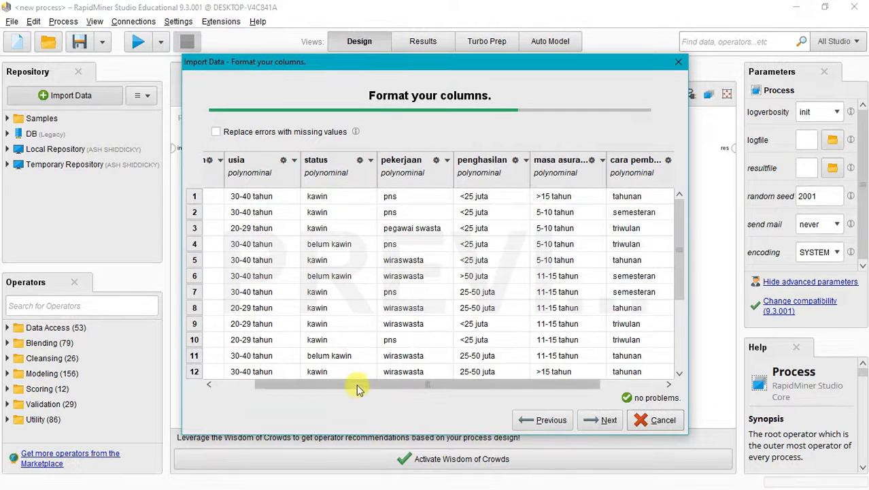
pyautogui.moveTo(360, 385); pyautogui.dragTo(435, 390)
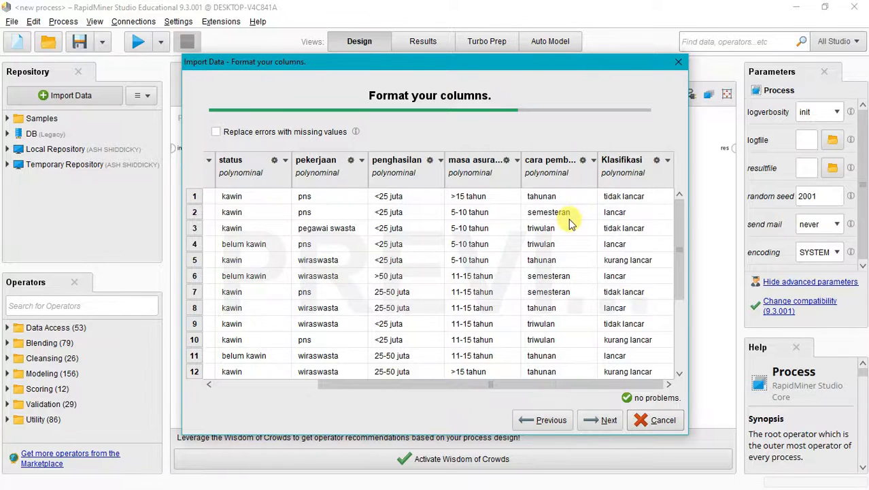
pyautogui.click(661, 167)
pyautogui.moveTo(670, 176)
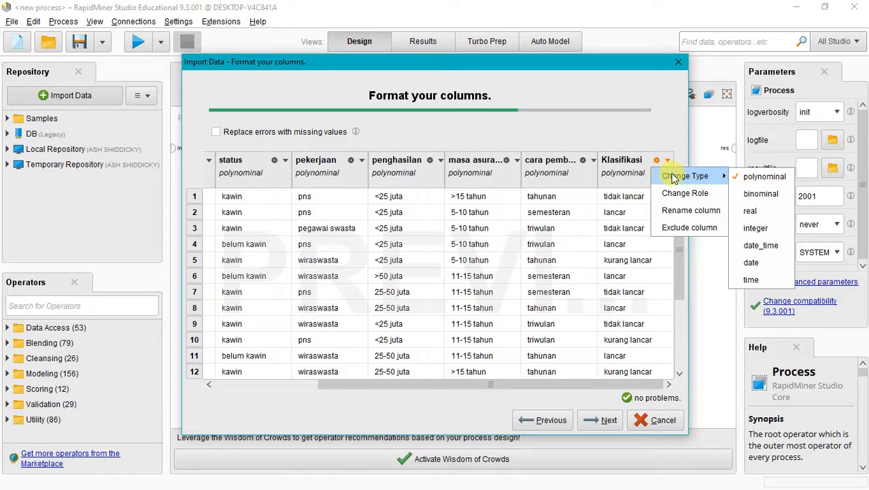
pyautogui.click(669, 194)
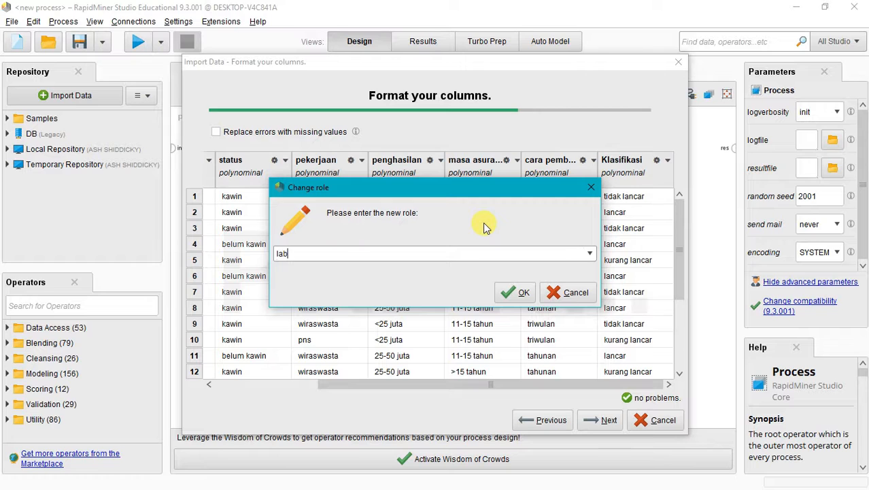
pyautogui.press('Return')
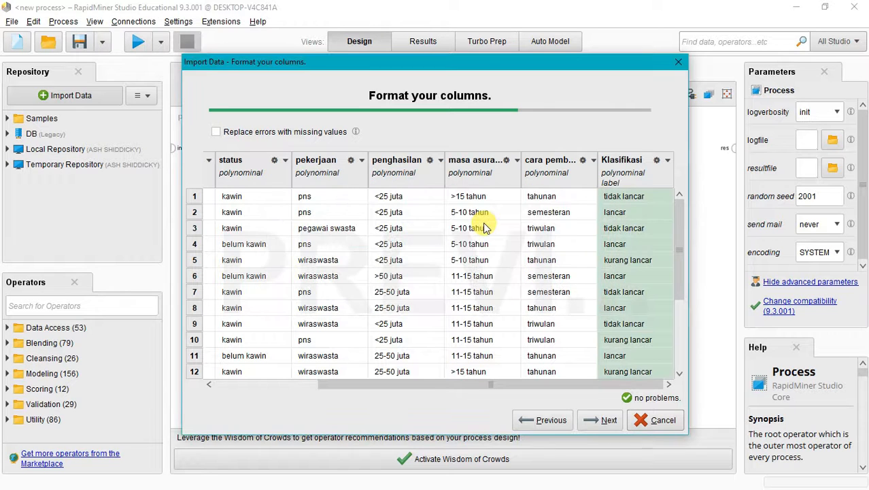
# Store the imported data in Local Repository as "data palatihan", overwriting the existing entry.
pyautogui.click(609, 421)
pyautogui.click(605, 420)
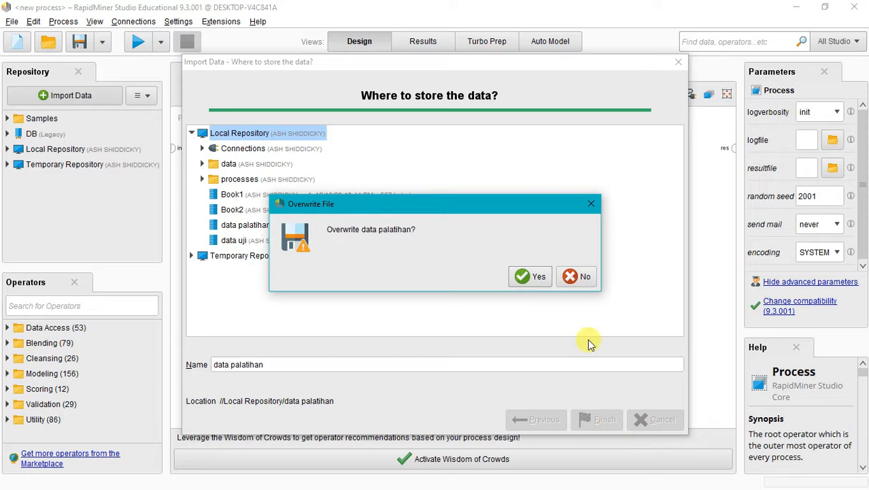
pyautogui.click(531, 279)
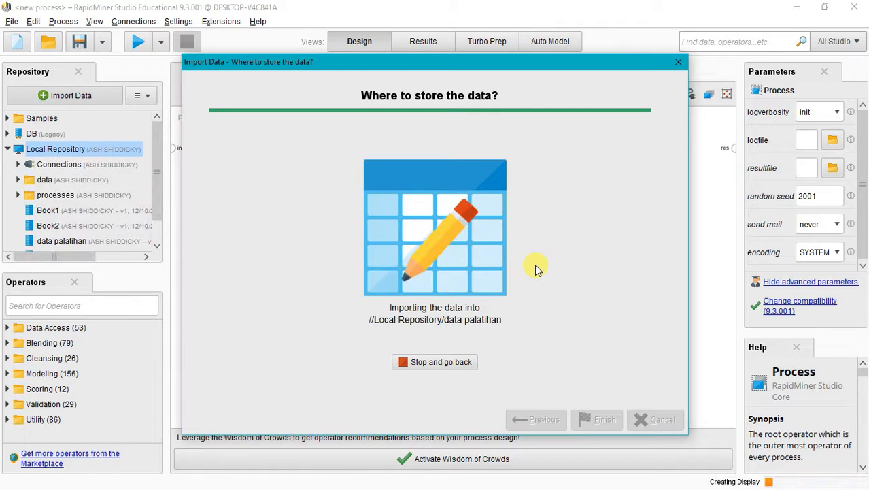
# Look through the imported data palatihan rows and view the statistics of its attributes.
pyautogui.scroll(-2, 515, 261)
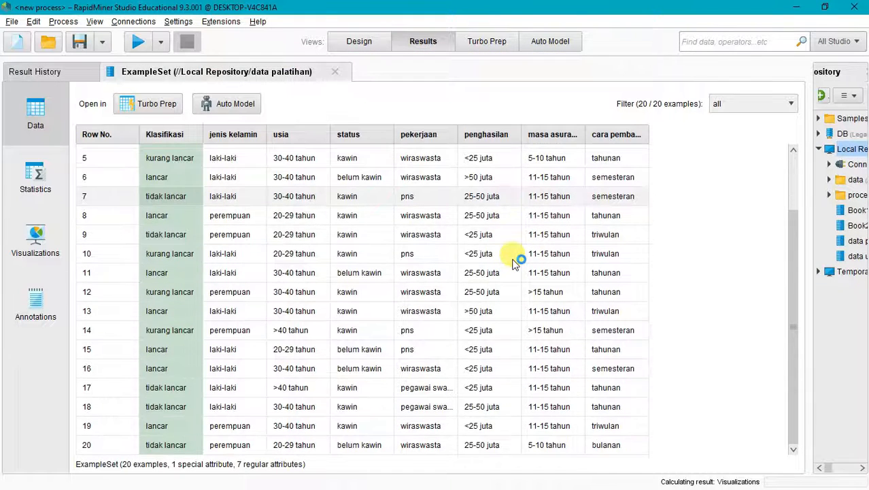
pyautogui.scroll(2, 338, 235)
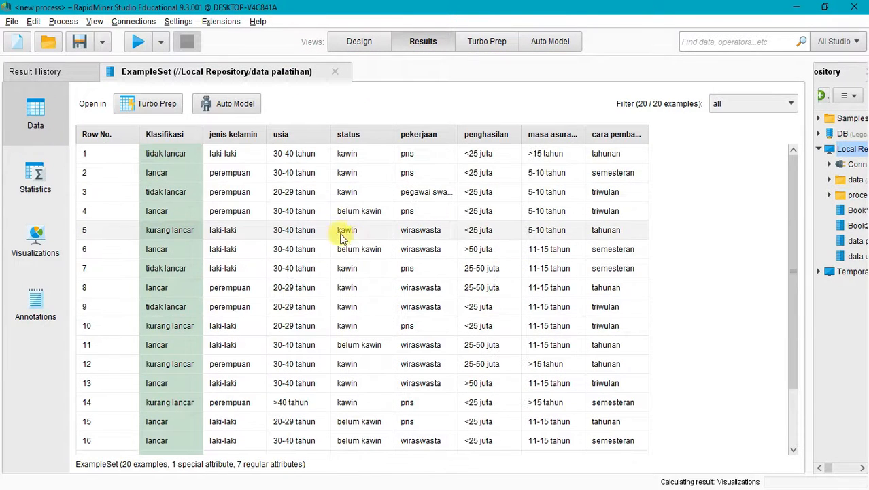
pyautogui.click(47, 177)
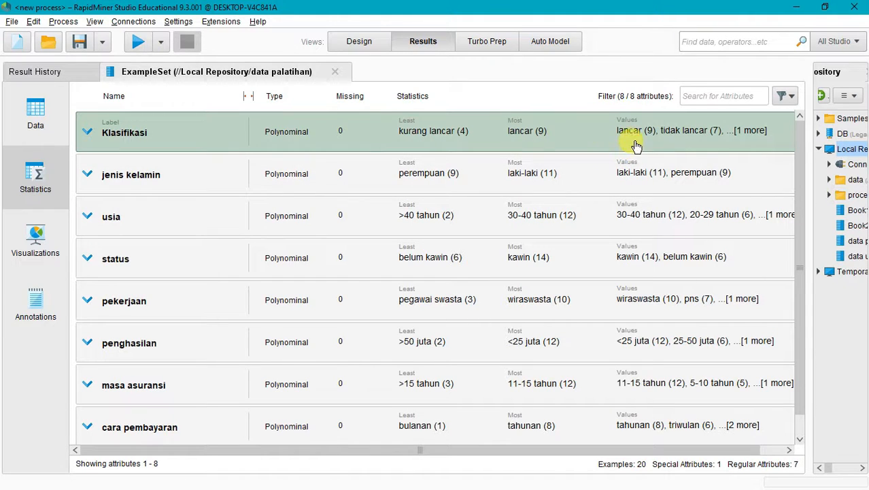
# Expand the Klasifikasi label's statistics and view the details of its nominal values.
pyautogui.click(634, 144)
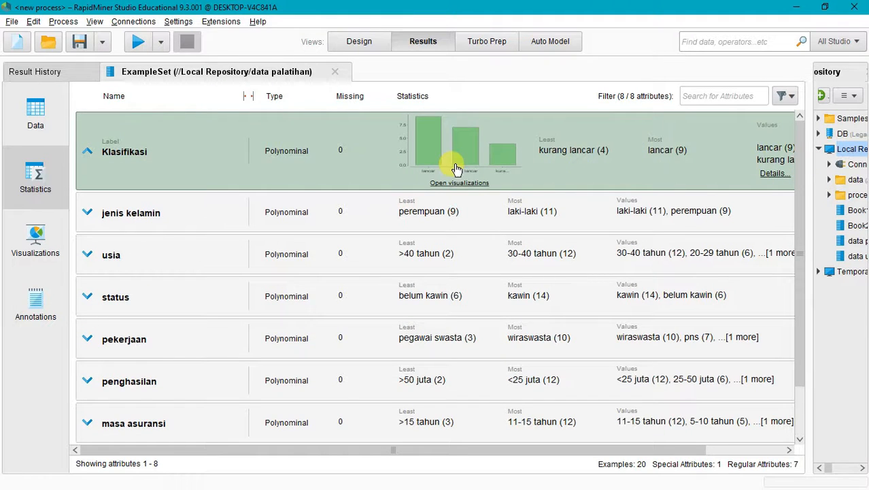
pyautogui.click(774, 174)
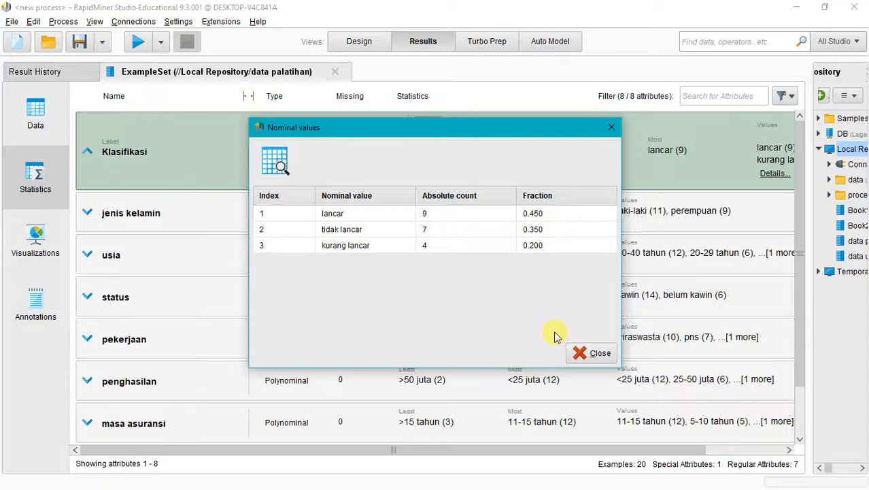
pyautogui.click(583, 355)
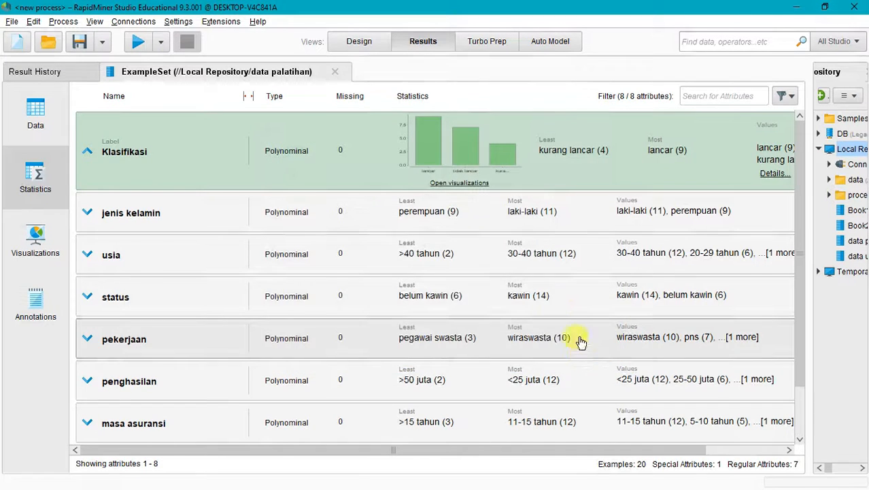
pyautogui.scroll(-1, 483, 253)
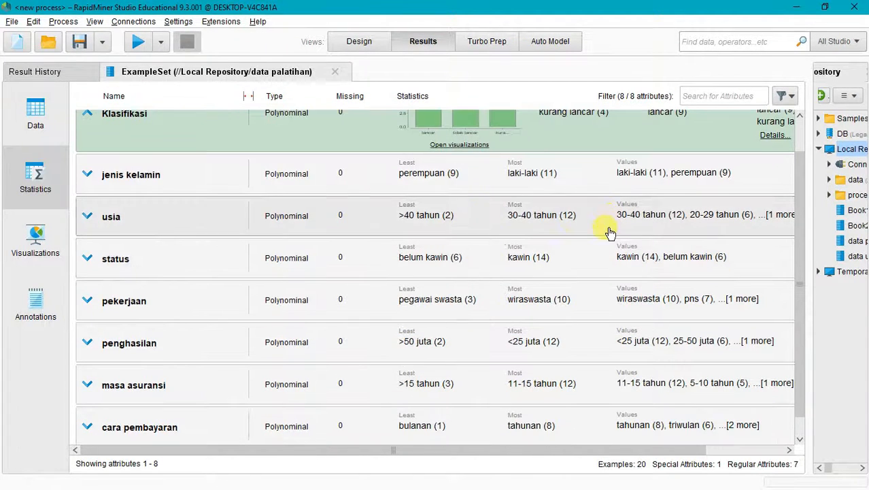
pyautogui.scroll(1, 596, 248)
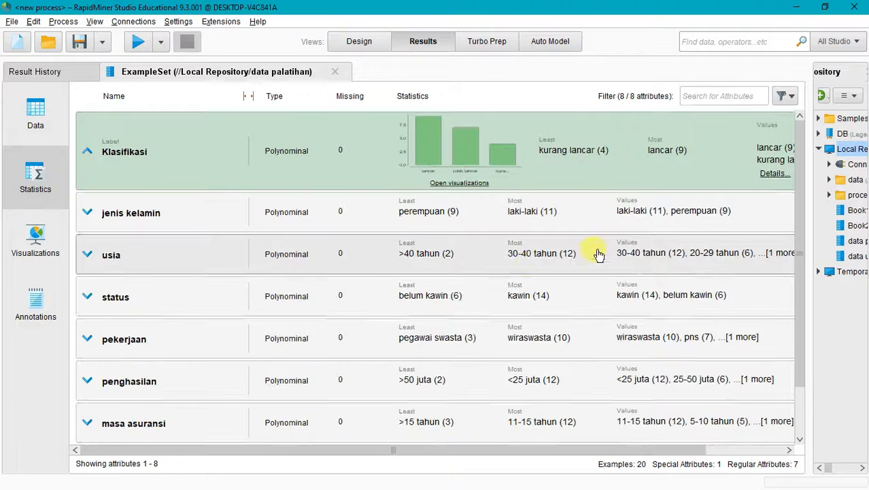
# View the penghasilan values of data palatihan as a Scatter plot, and return to the process design.
pyautogui.click(34, 243)
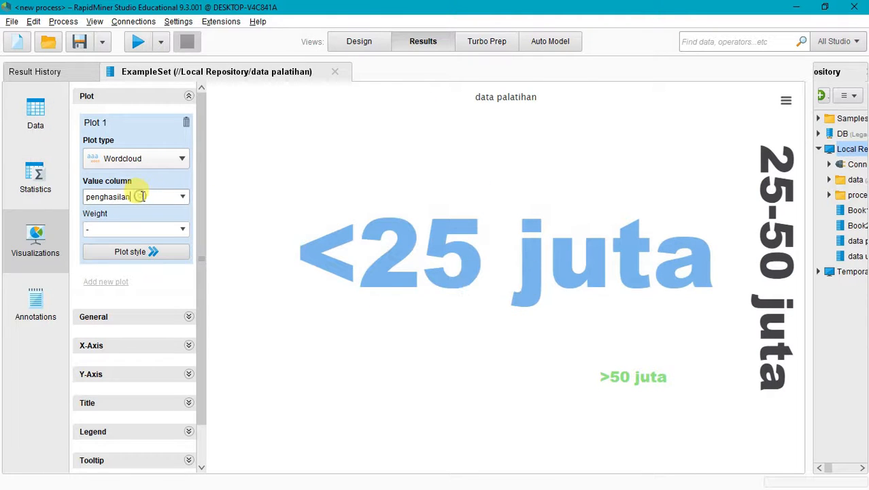
pyautogui.click(182, 196)
pyautogui.click(181, 160)
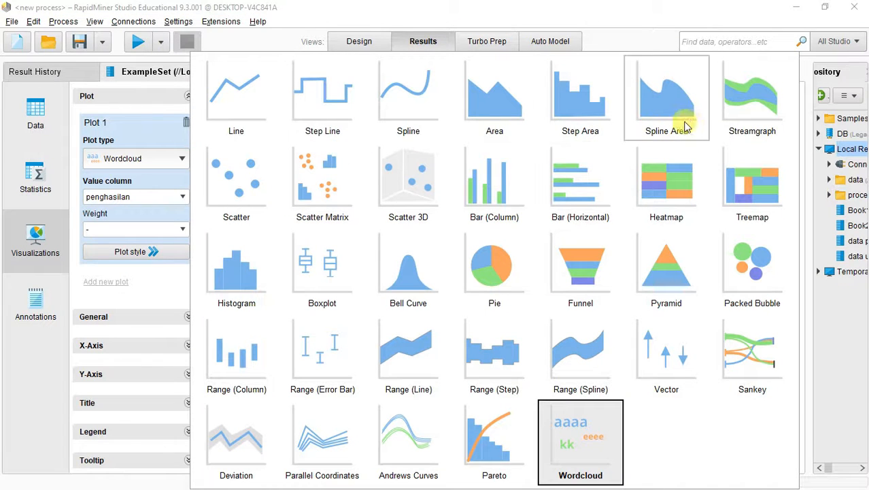
pyautogui.click(259, 182)
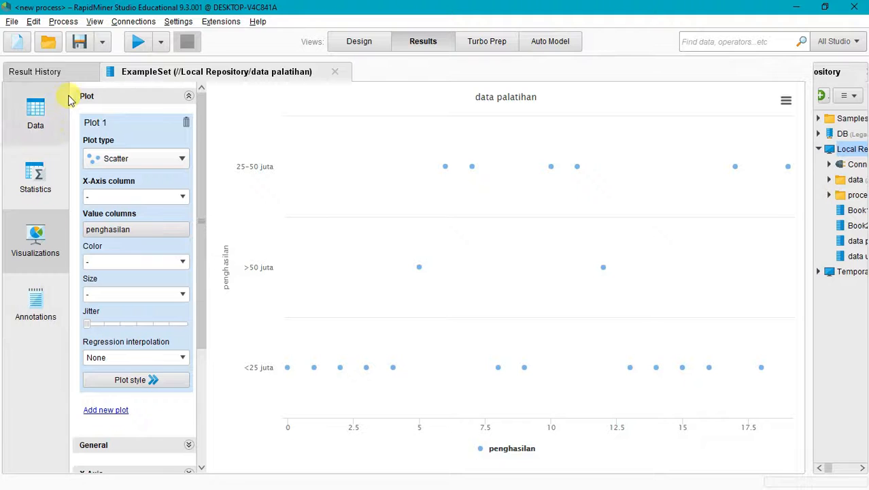
pyautogui.click(335, 43)
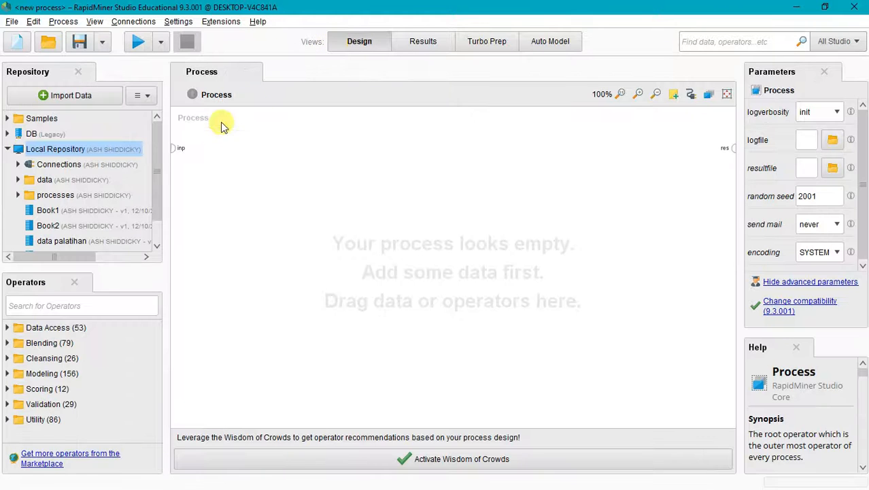
pyautogui.scroll(-2, 107, 215)
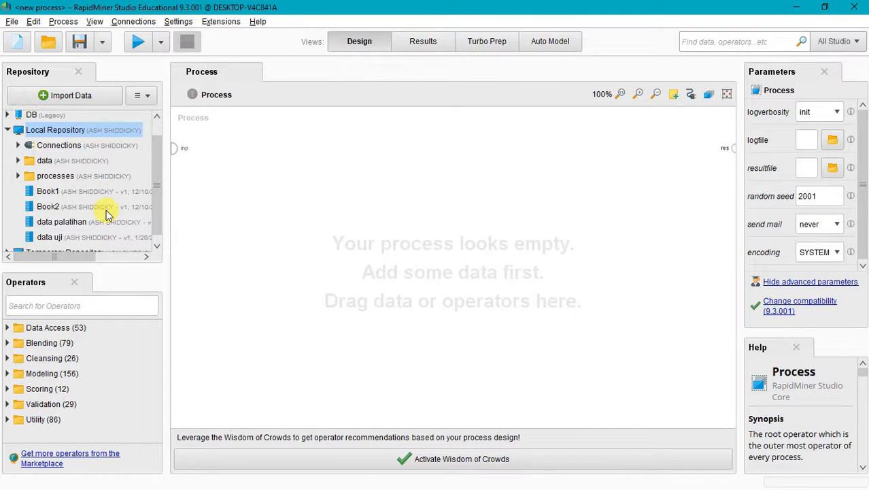
pyautogui.scroll(2, 107, 212)
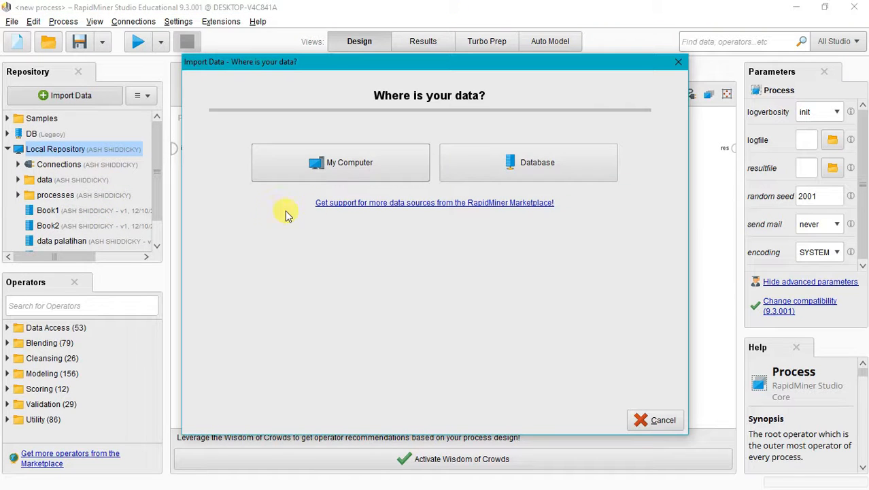
pyautogui.click(398, 166)
pyautogui.scroll(-1, 388, 286)
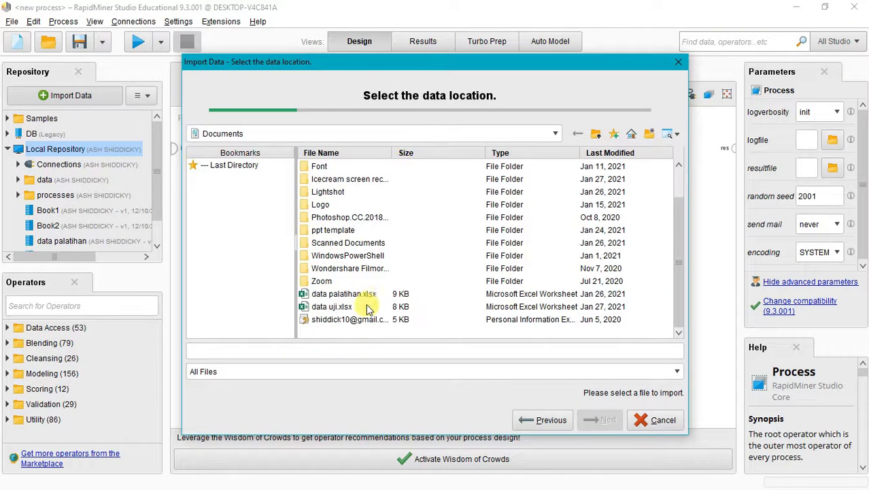
pyautogui.click(333, 306)
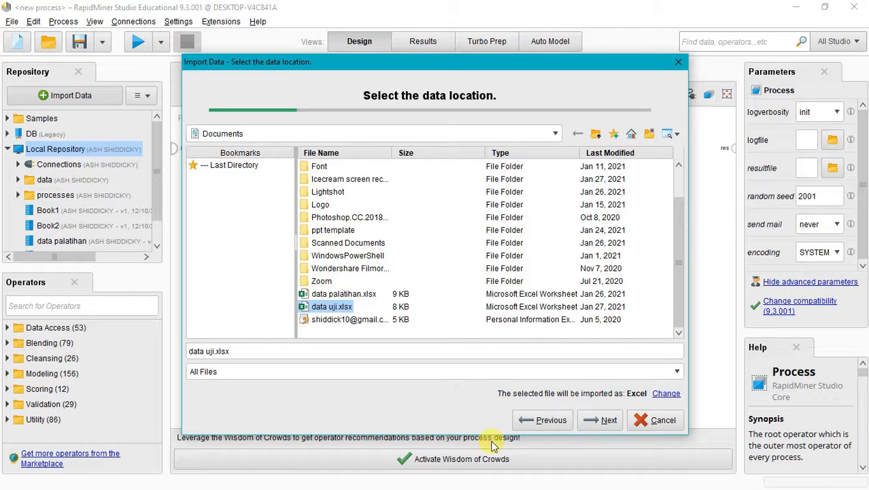
pyautogui.click(600, 420)
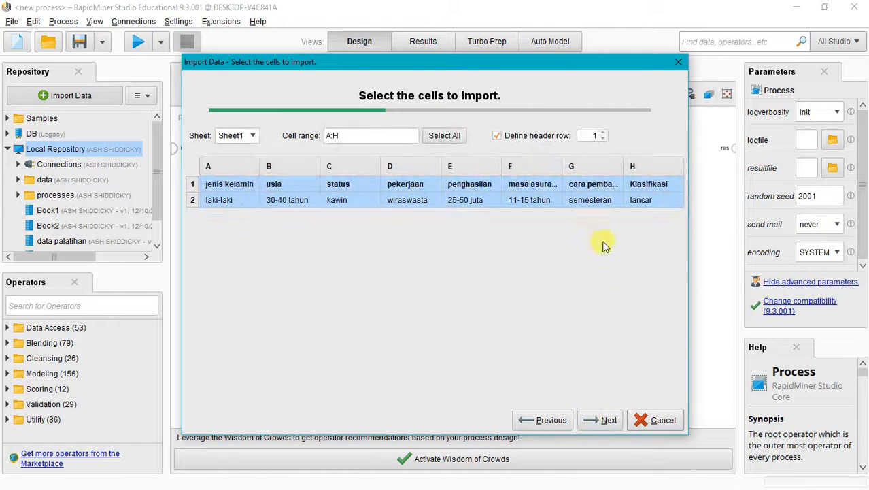
pyautogui.click(636, 187)
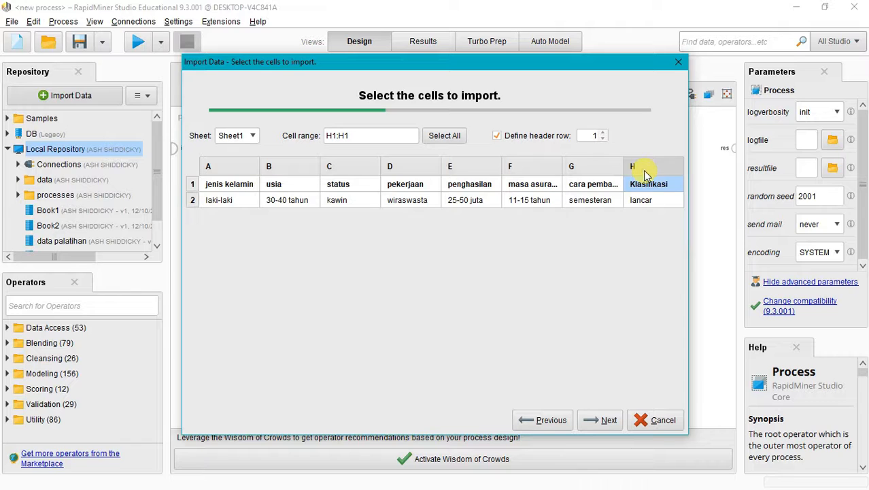
pyautogui.click(606, 419)
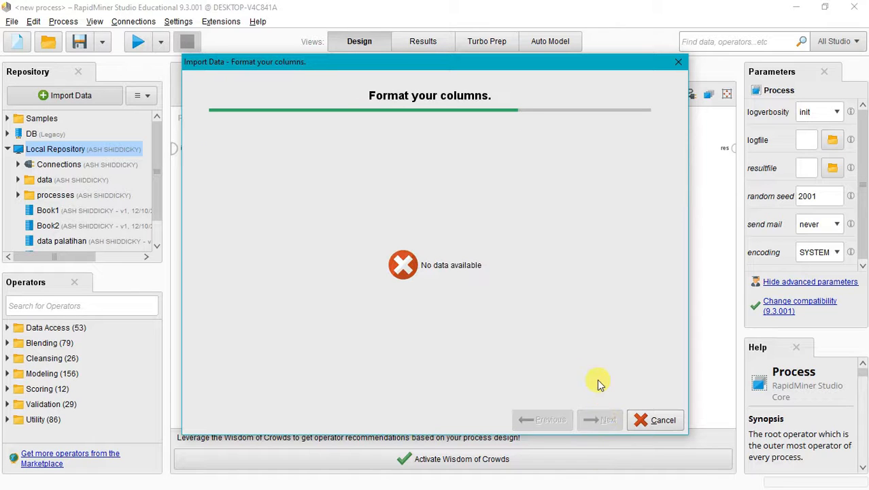
pyautogui.click(650, 419)
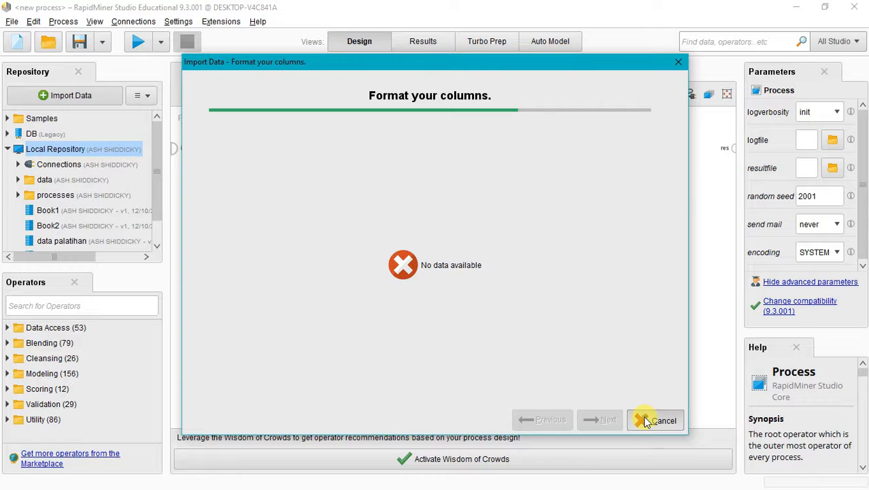
# Start importing data uji.xlsx from the Documents folder, accepting cell range A:H of Sheet1 with row 1 as header.
pyautogui.click(68, 95)
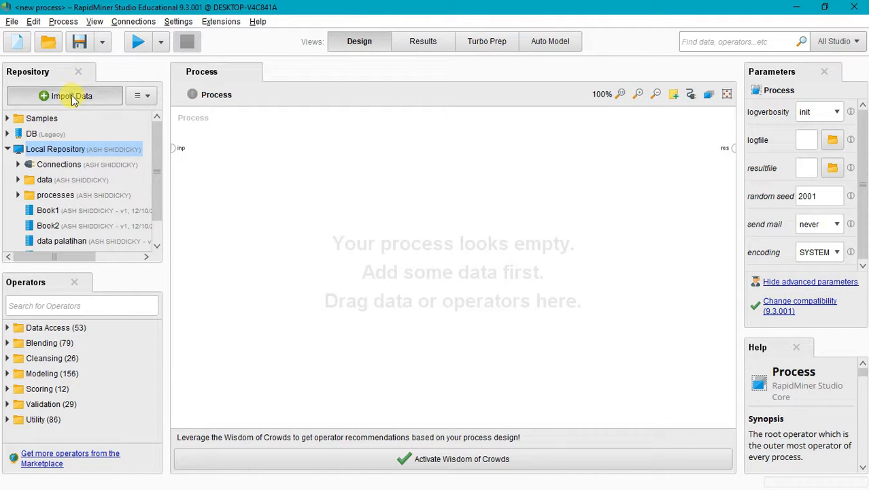
pyautogui.click(333, 176)
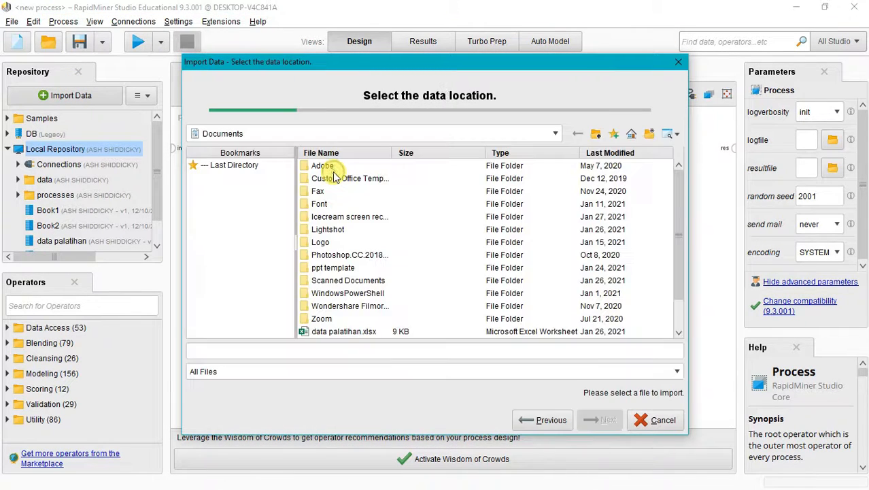
pyautogui.scroll(-1, 441, 332)
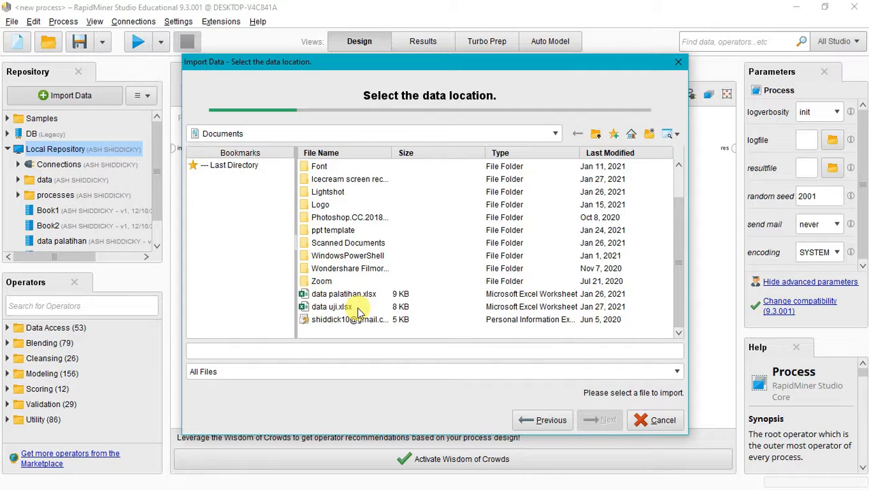
pyautogui.click(302, 306)
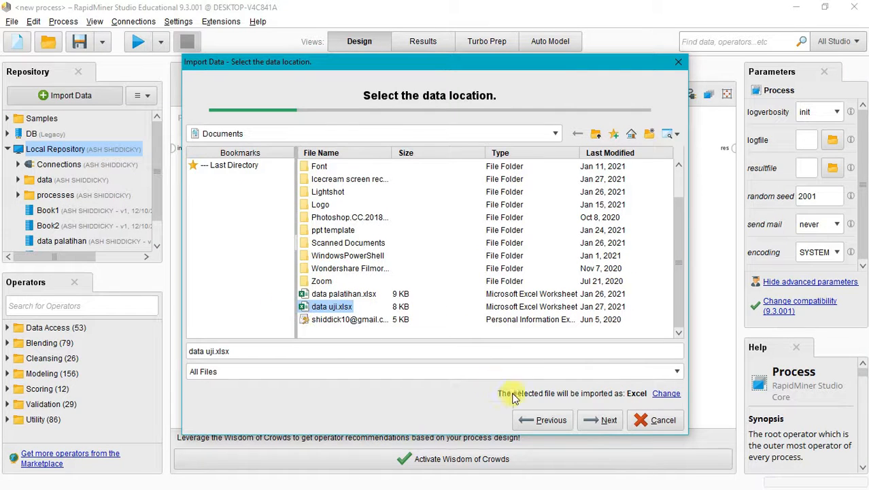
pyautogui.click(607, 420)
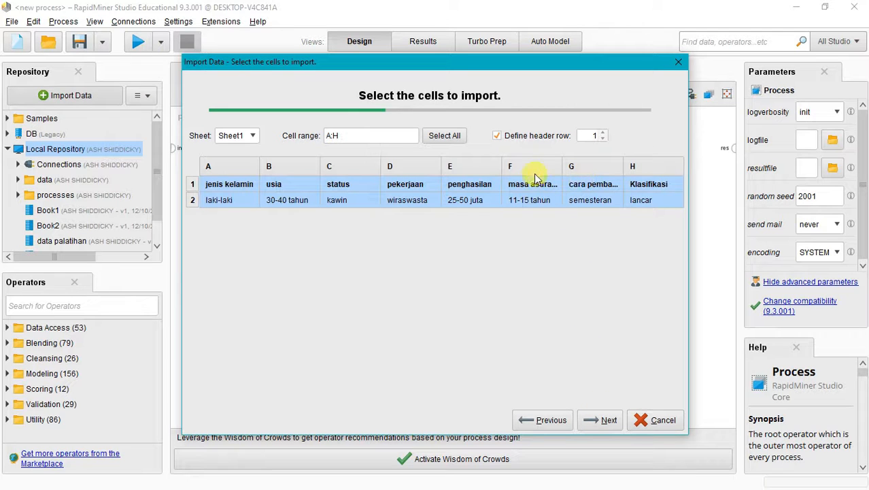
pyautogui.click(605, 419)
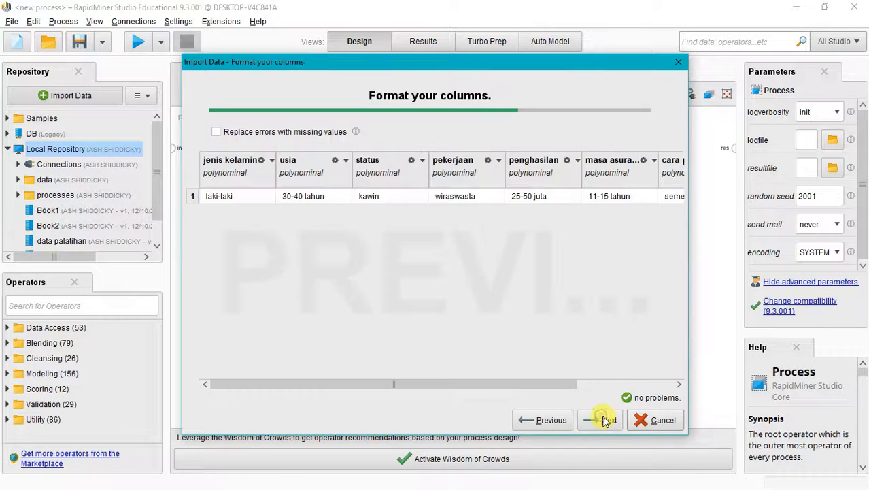
# Change the role of the Klasifikasi column to label for the data uji import.
pyautogui.moveTo(548, 384); pyautogui.dragTo(646, 384)
pyautogui.click(666, 160)
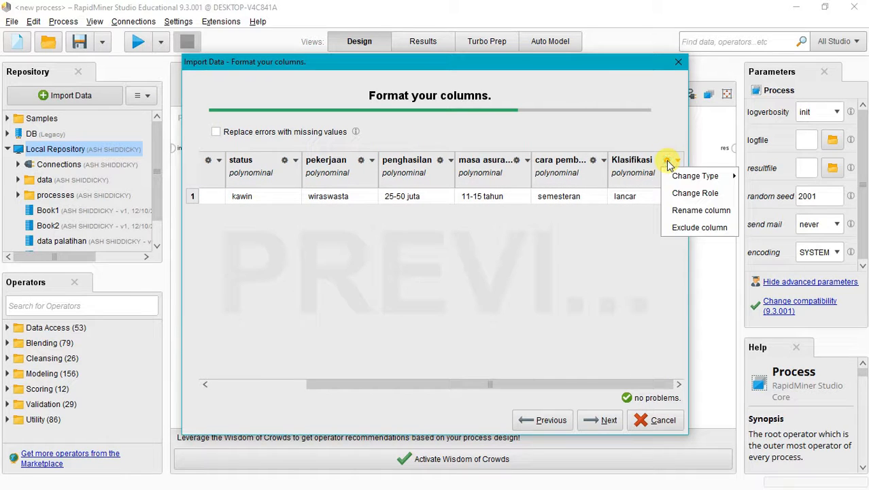
pyautogui.click(677, 192)
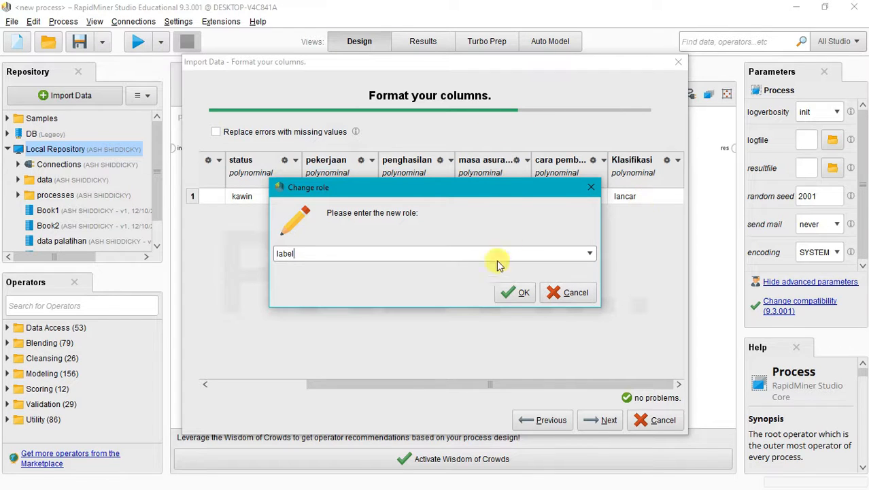
pyautogui.click(508, 296)
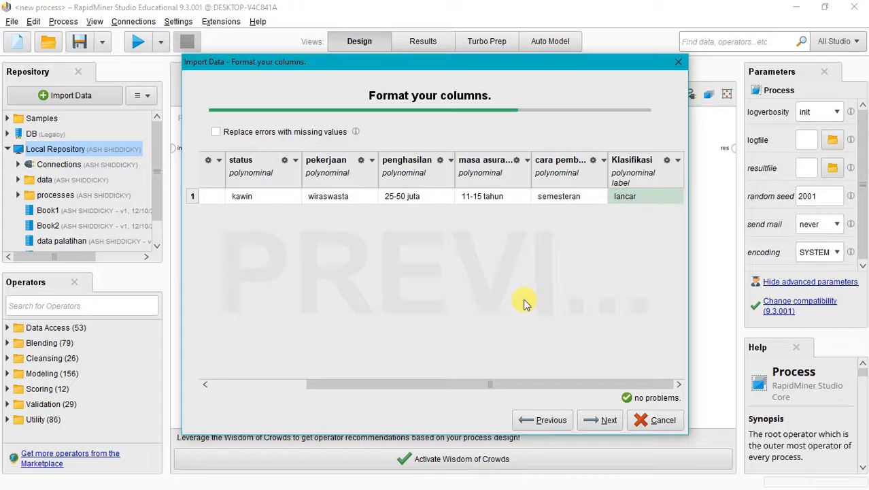
# Store the imported test data in Local Repository as "data uji", overwriting the existing entry.
pyautogui.click(605, 419)
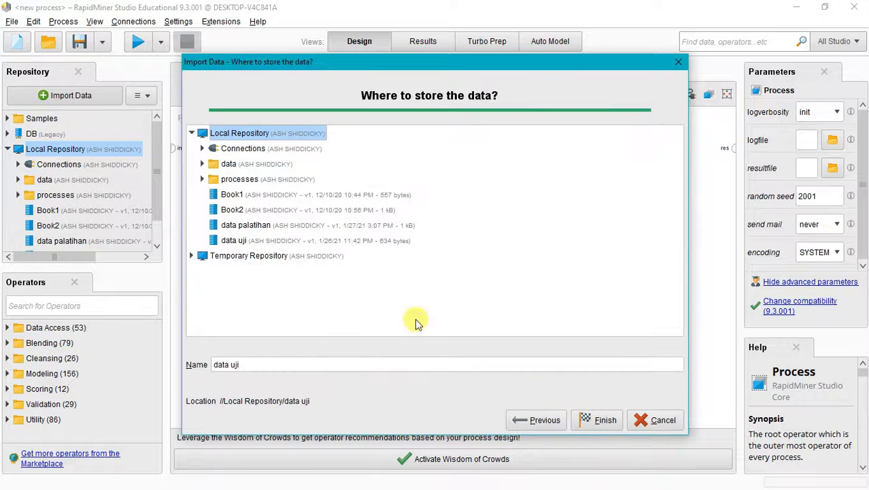
pyautogui.click(602, 419)
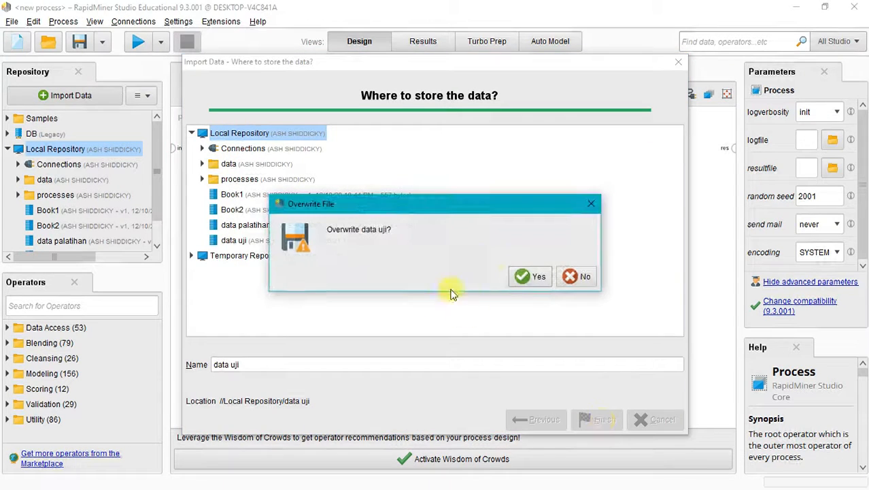
pyautogui.click(527, 275)
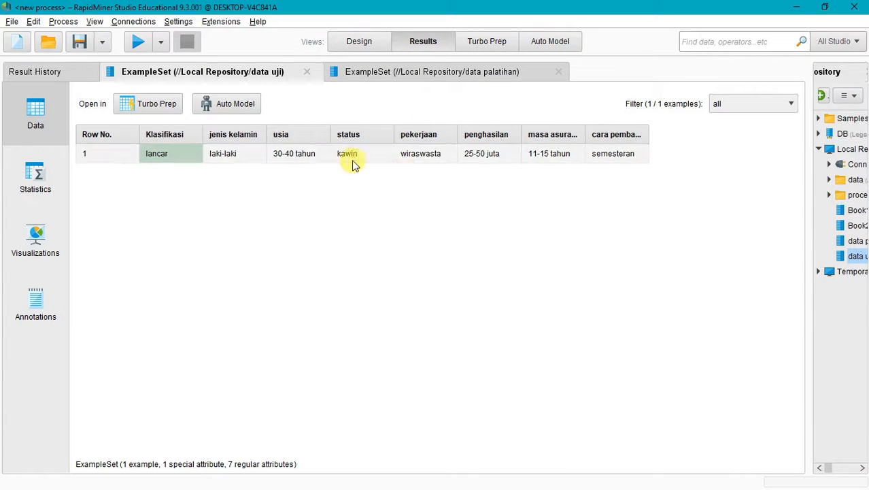
# Add data palatihan and data uji from Local Repository to the empty process, with data uji below data palatihan.
pyautogui.click(359, 34)
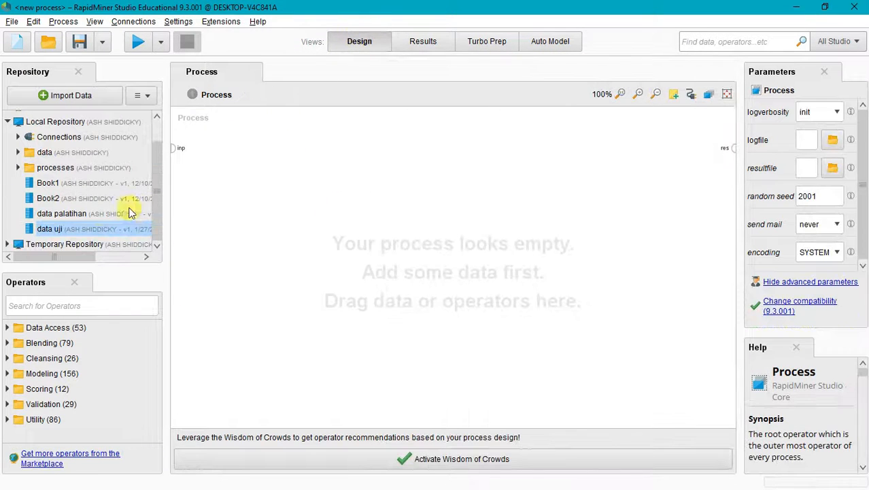
pyautogui.moveTo(63, 213); pyautogui.dragTo(299, 190)
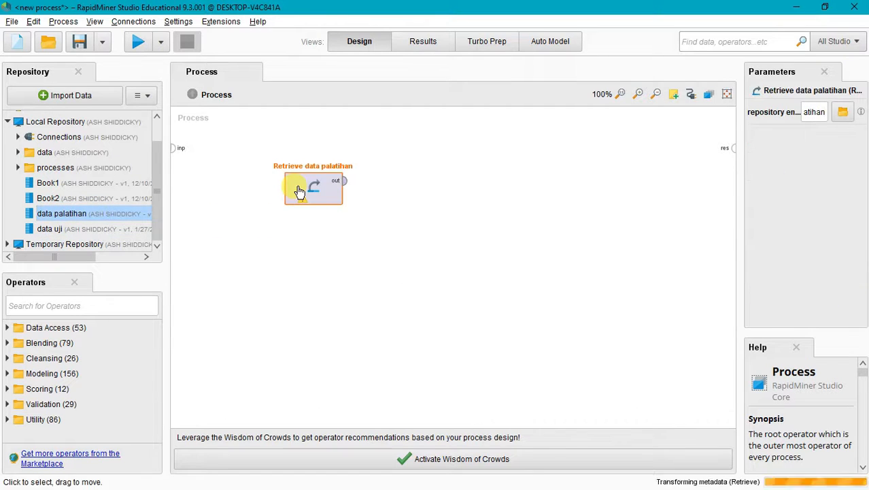
pyautogui.click(55, 230)
pyautogui.moveTo(54, 230); pyautogui.dragTo(304, 265)
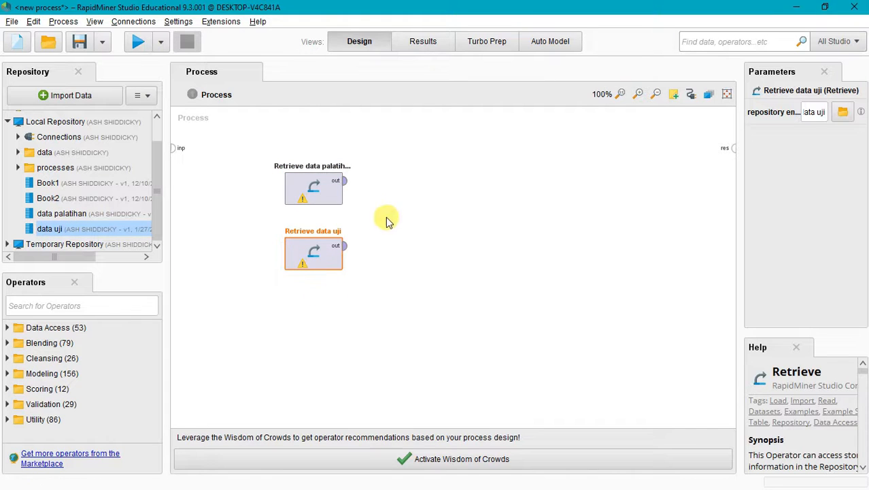
# Search the operators for "naive" and add the Naive Bayes operator to the process beside Retrieve data palatihan.
pyautogui.click(90, 301)
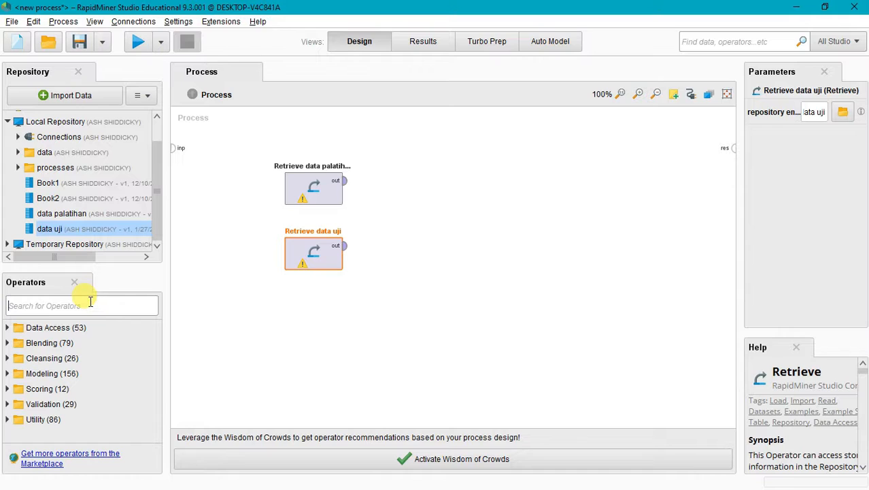
pyautogui.write('na')
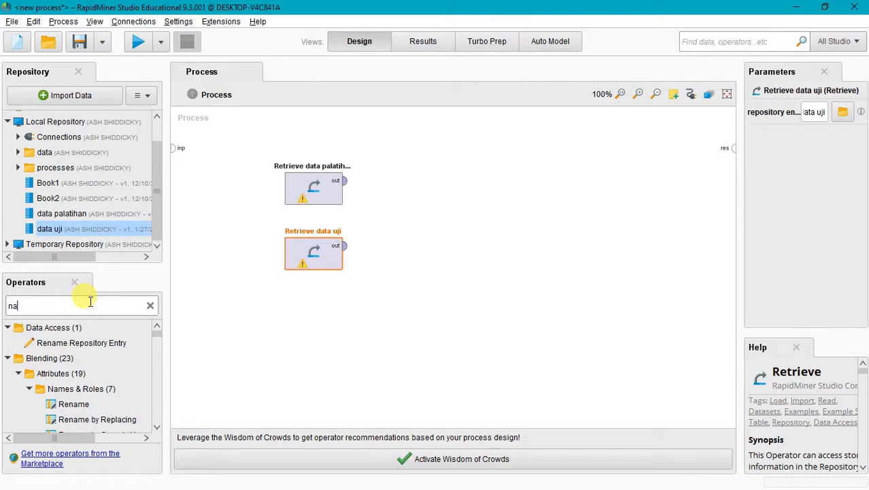
pyautogui.write('ive')
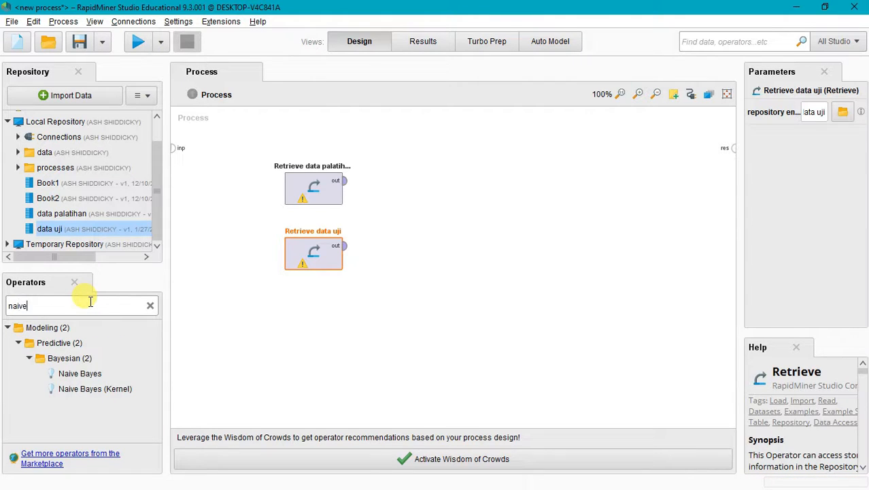
pyautogui.moveTo(79, 378); pyautogui.dragTo(441, 192)
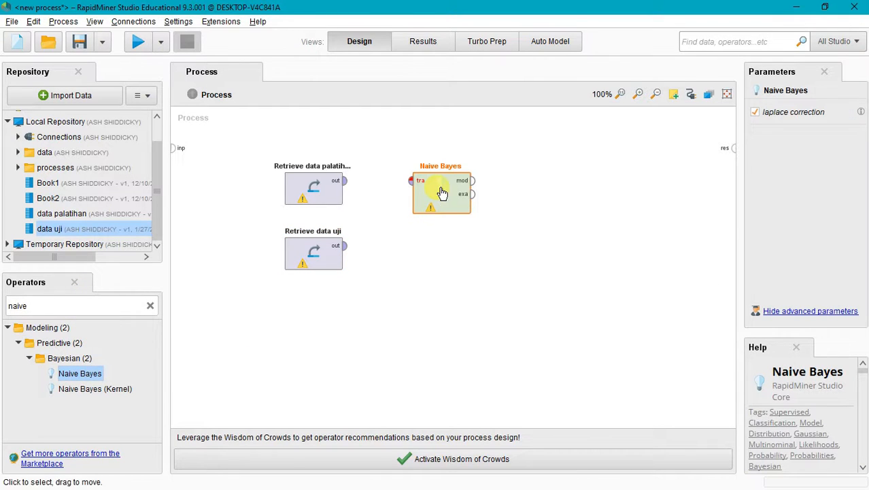
# Connect the data palatihan output to the tra port of Naive Bayes, and its mod output to the process result port.
pyautogui.click(344, 182)
pyautogui.click(410, 182)
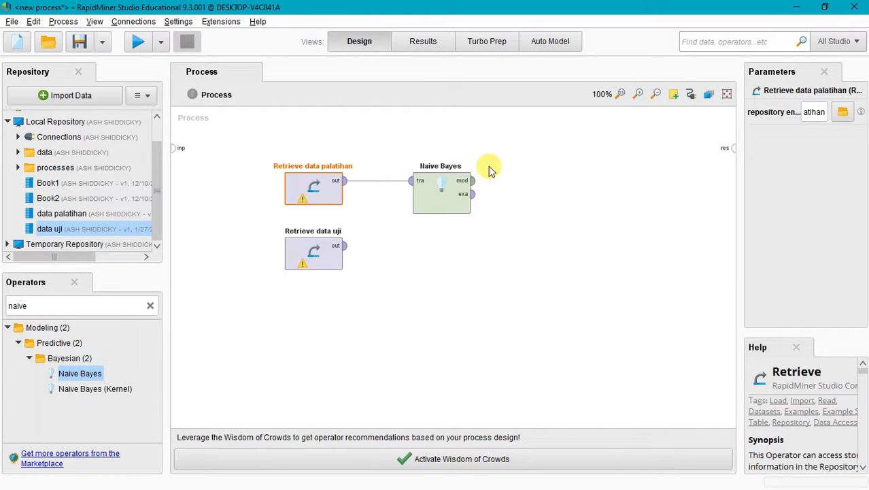
pyautogui.click(474, 183)
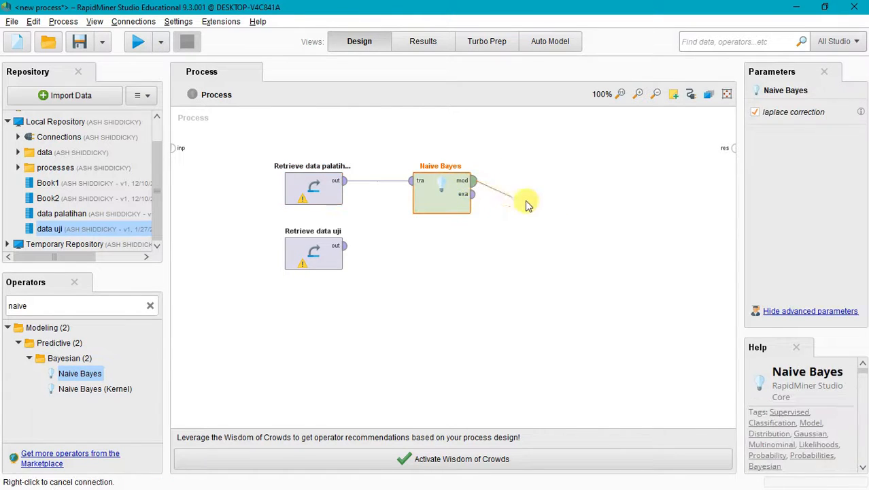
pyautogui.click(733, 147)
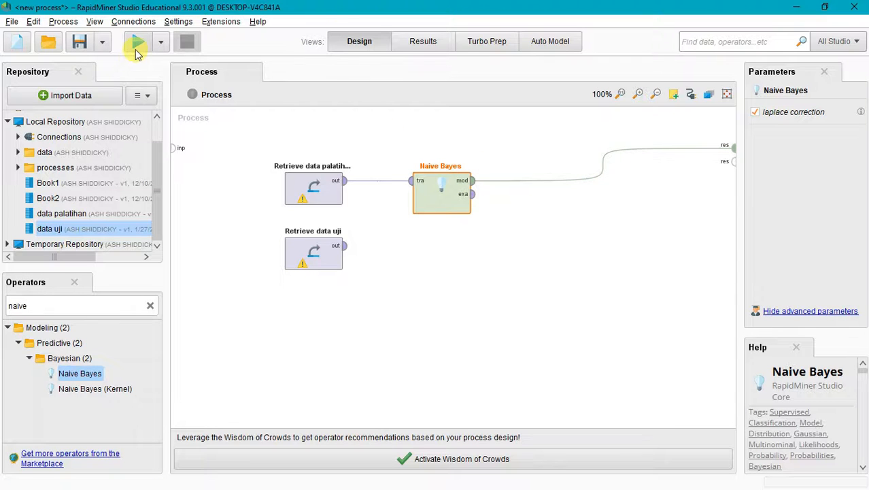
# Run the process and examine the Naive Bayes model's simple chart and distribution table.
pyautogui.click(136, 47)
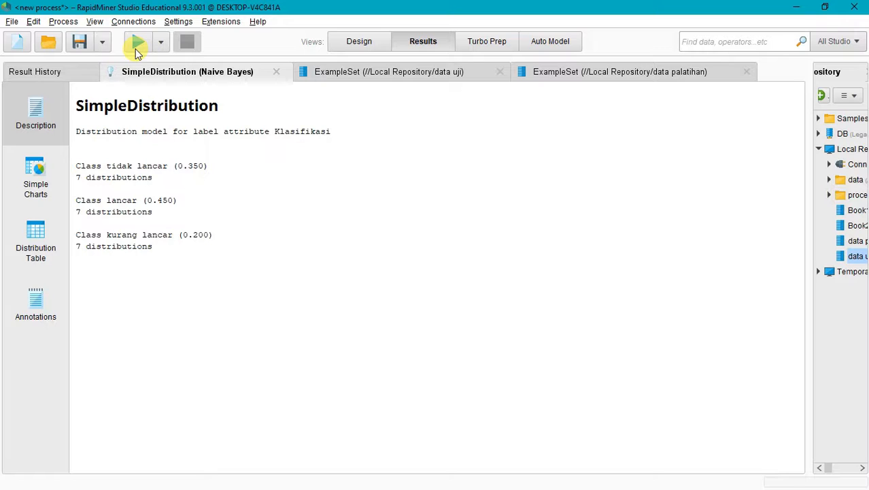
pyautogui.click(49, 167)
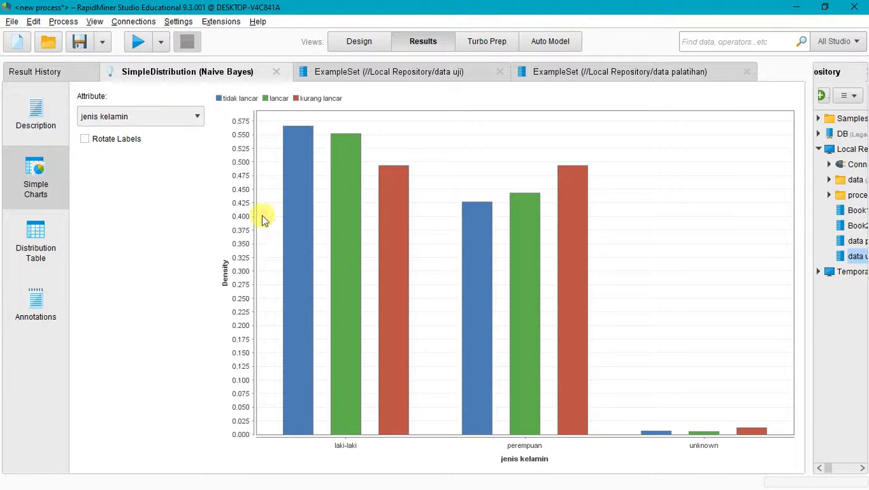
pyautogui.click(35, 234)
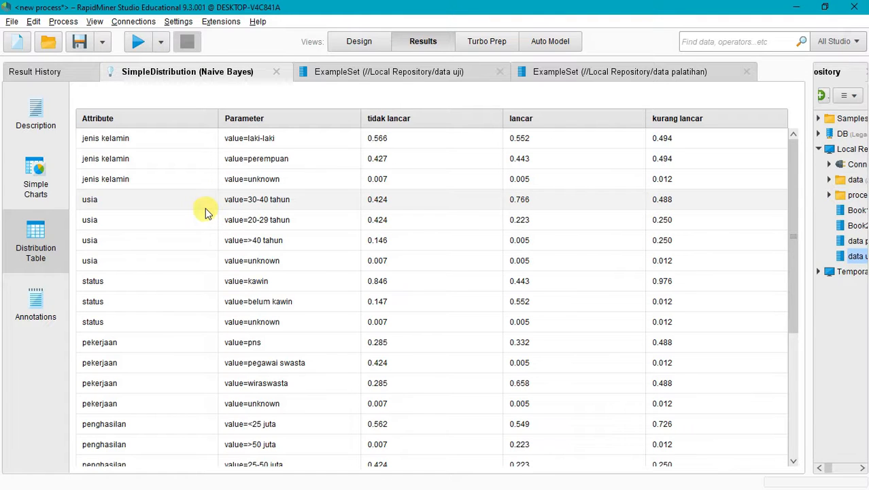
pyautogui.scroll(-1, 155, 171)
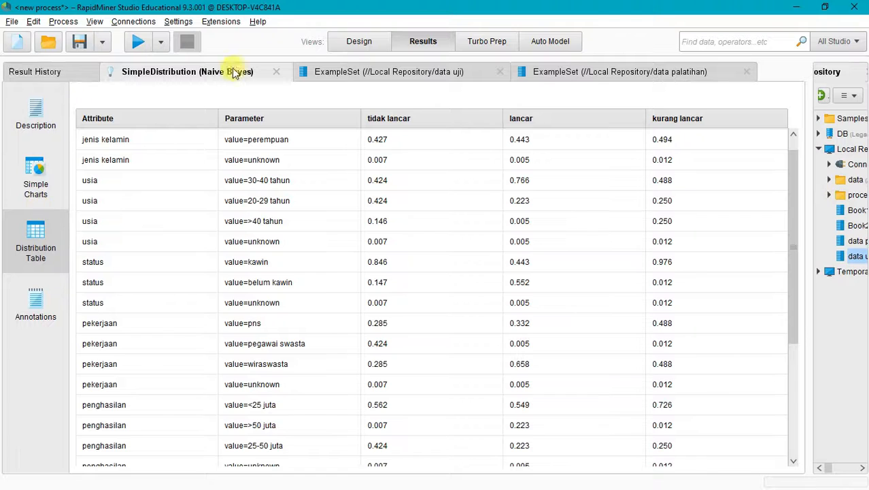
pyautogui.click(350, 41)
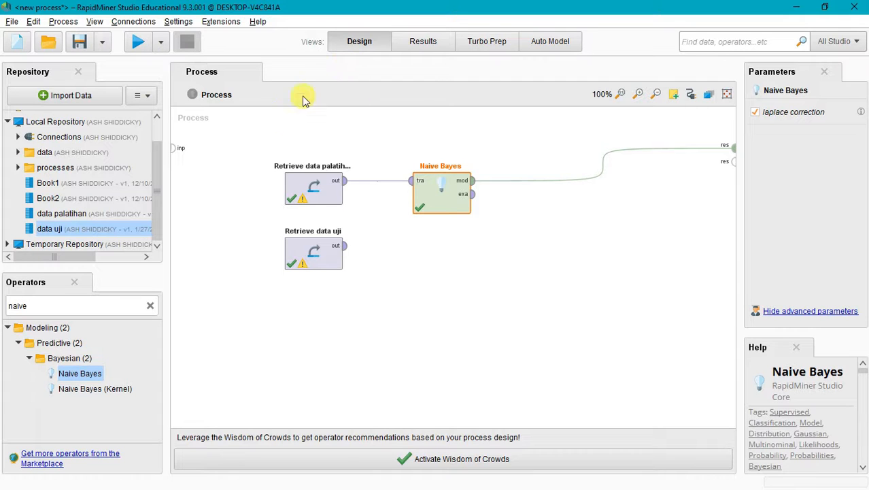
pyautogui.click(428, 47)
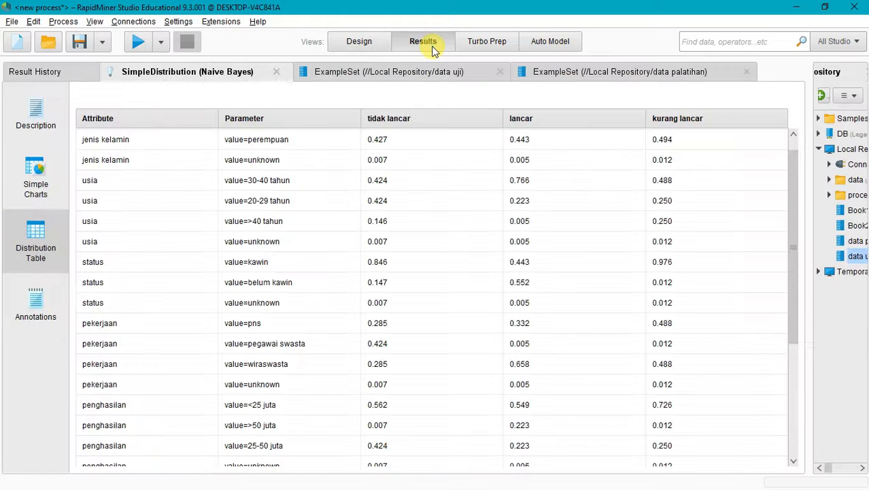
# Find the Apply Model operator and add it to the process design, below and to the right of Naive Bayes.
pyautogui.click(340, 39)
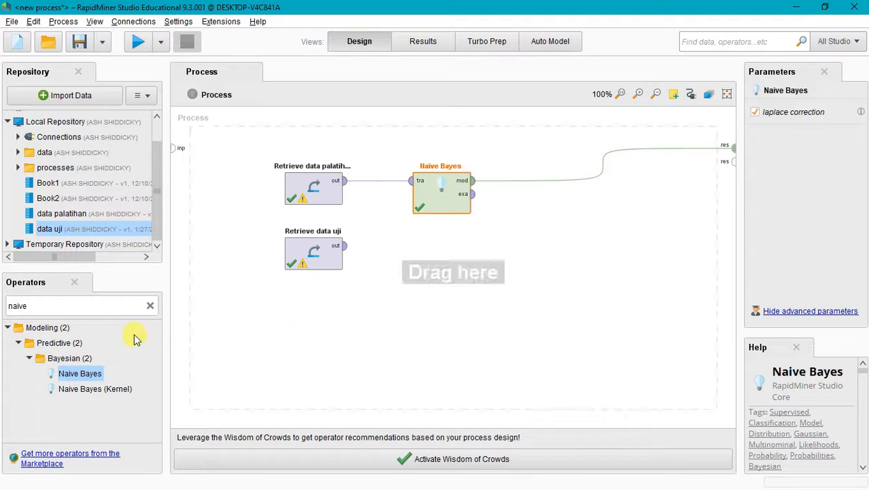
pyautogui.doubleClick(90, 309)
pyautogui.press('BackSpace')
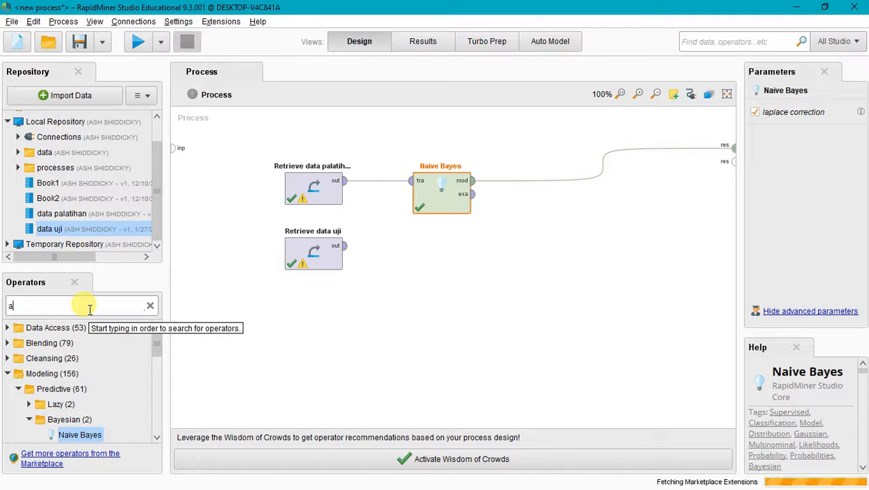
pyautogui.write('apl')
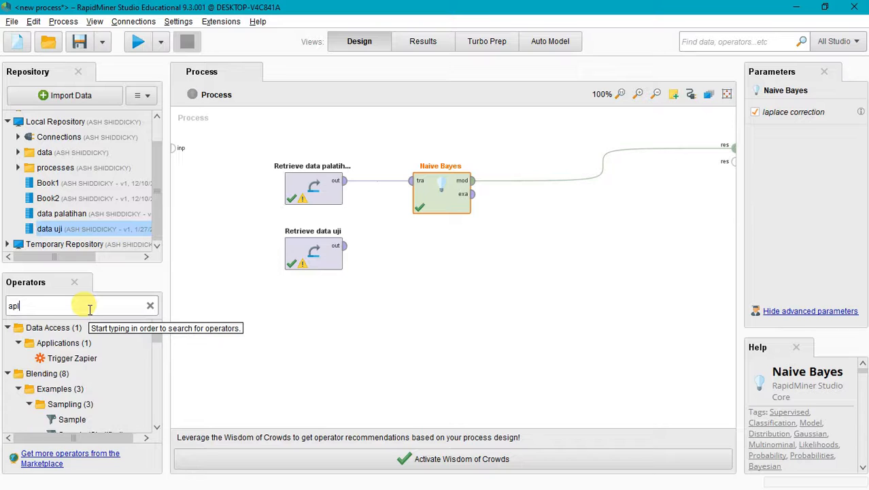
pyautogui.write('i')
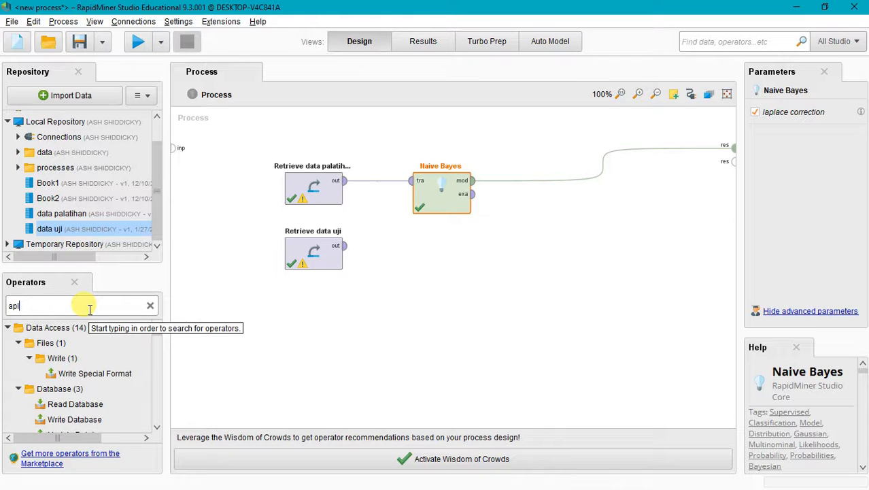
pyautogui.write('ay')
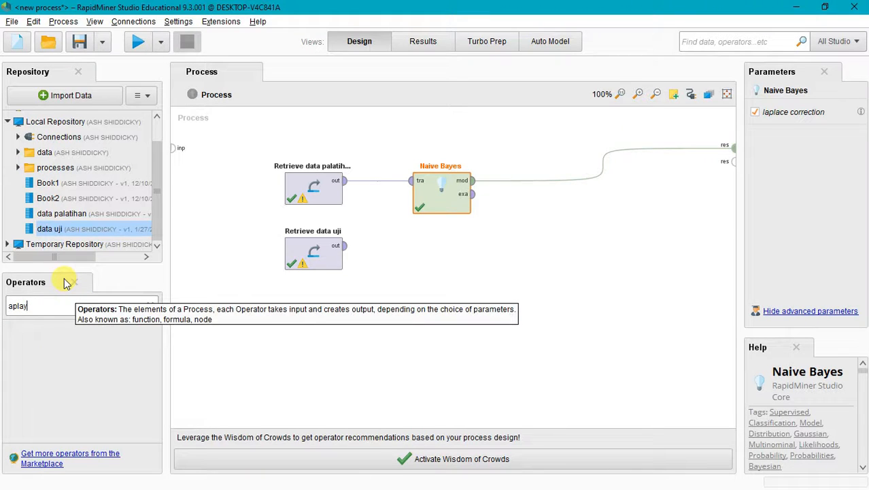
pyautogui.press('BackSpace')
pyautogui.press('BackSpace')
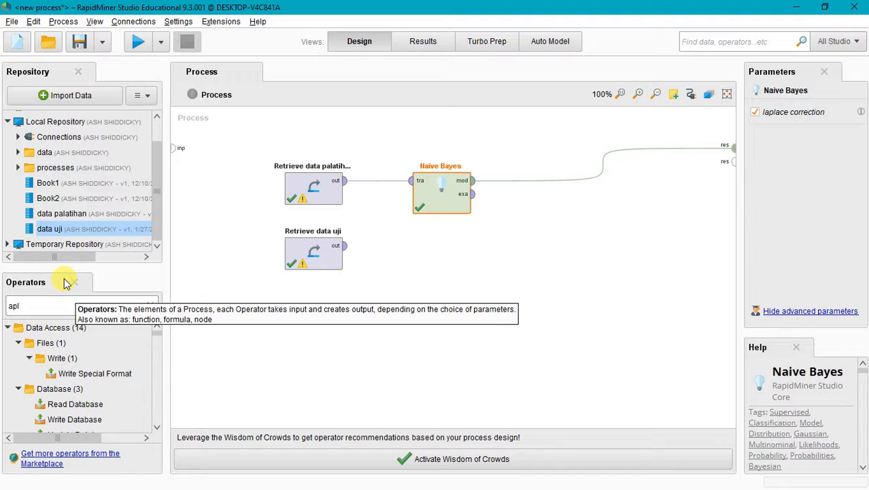
pyautogui.write('ay')
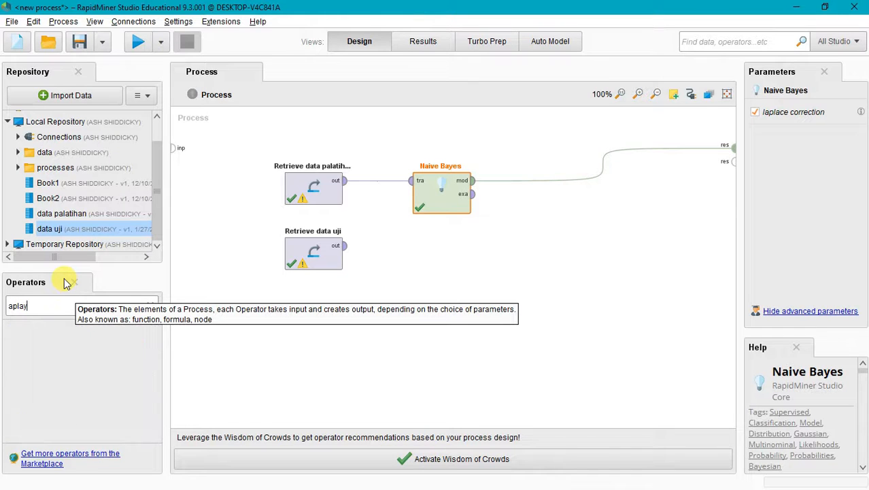
pyautogui.press('BackSpace')
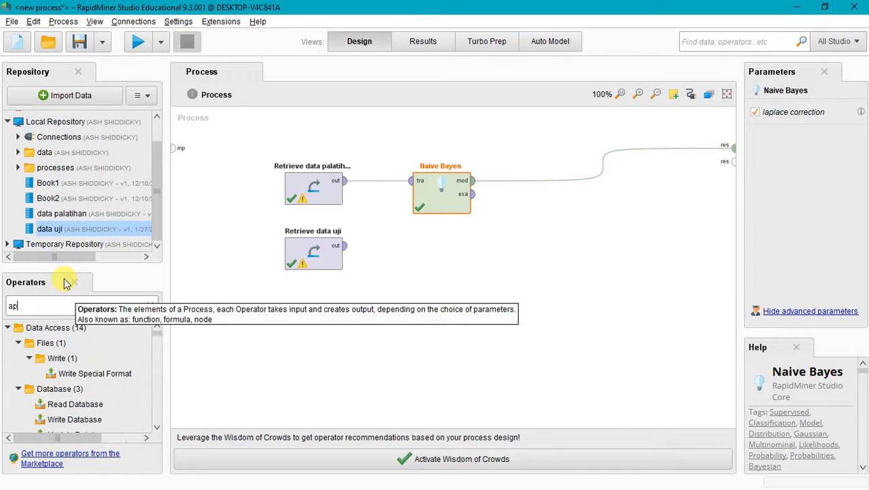
pyautogui.scroll(-5, 49, 367)
pyautogui.scroll(-6, 53, 378)
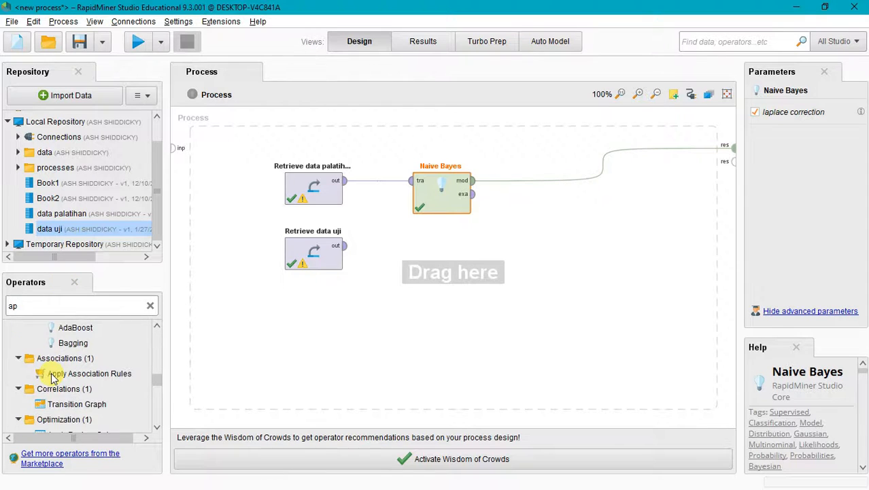
pyautogui.scroll(-4, 53, 379)
pyautogui.scroll(-3, 66, 386)
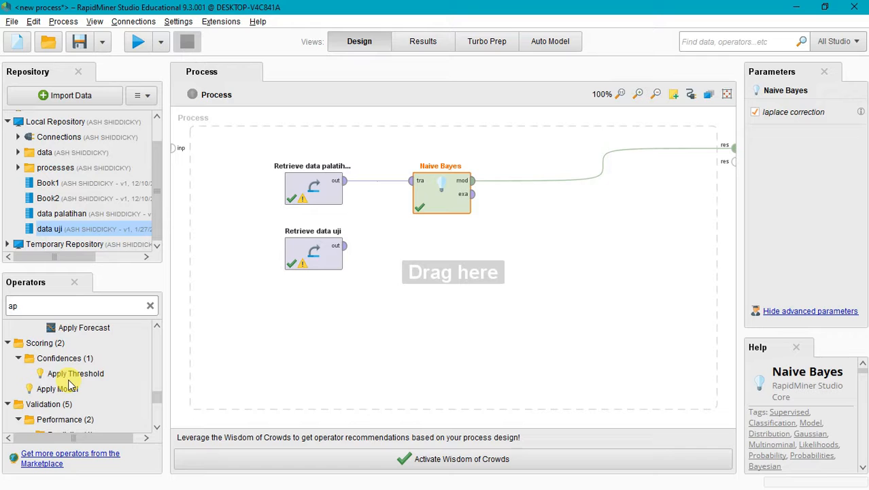
pyautogui.moveTo(62, 371); pyautogui.dragTo(538, 267)
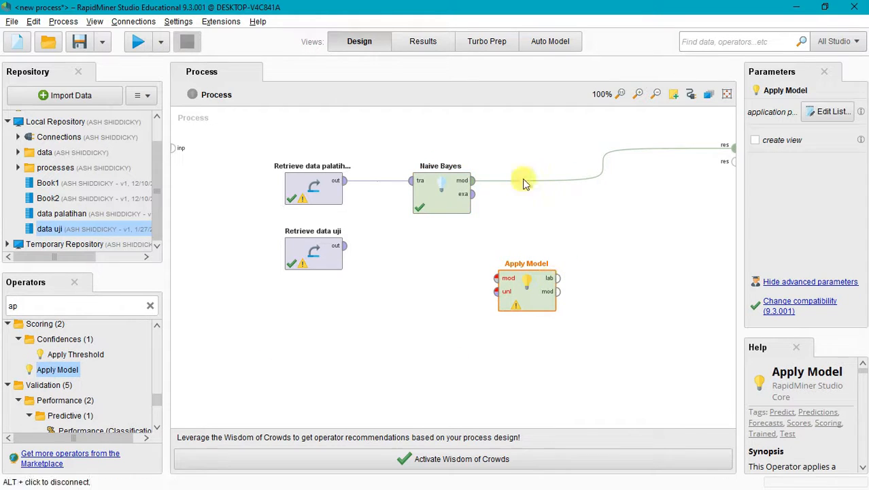
# Reconnect the Naive Bayes mod output to Apply Model's mod port, and connect the data uji output to its unl port.
pyautogui.click(604, 163)
pyautogui.click(473, 180)
pyautogui.click(495, 278)
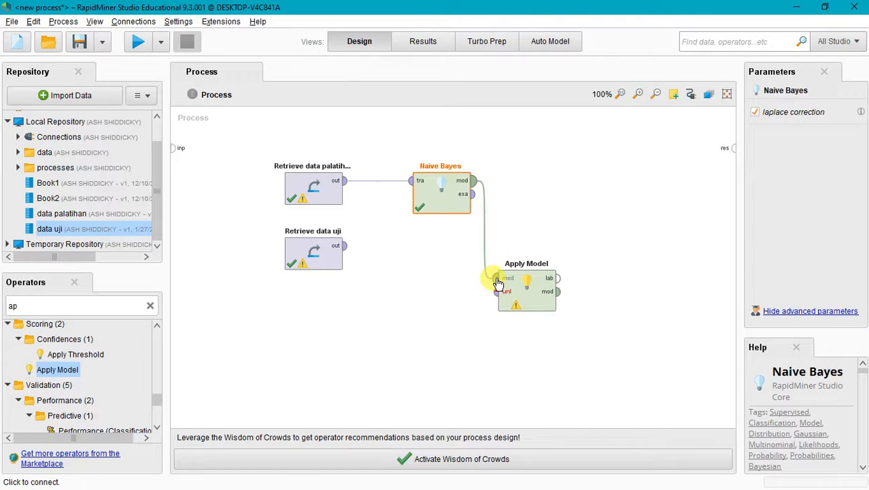
pyautogui.click(344, 249)
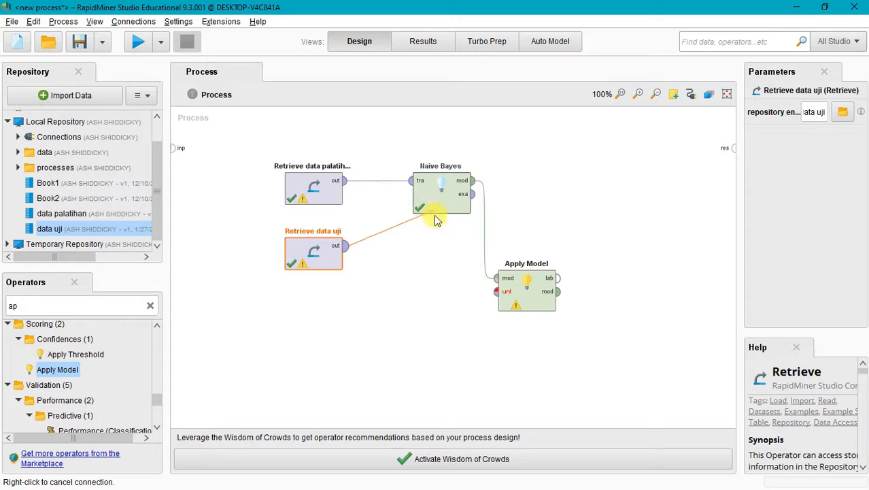
pyautogui.click(496, 291)
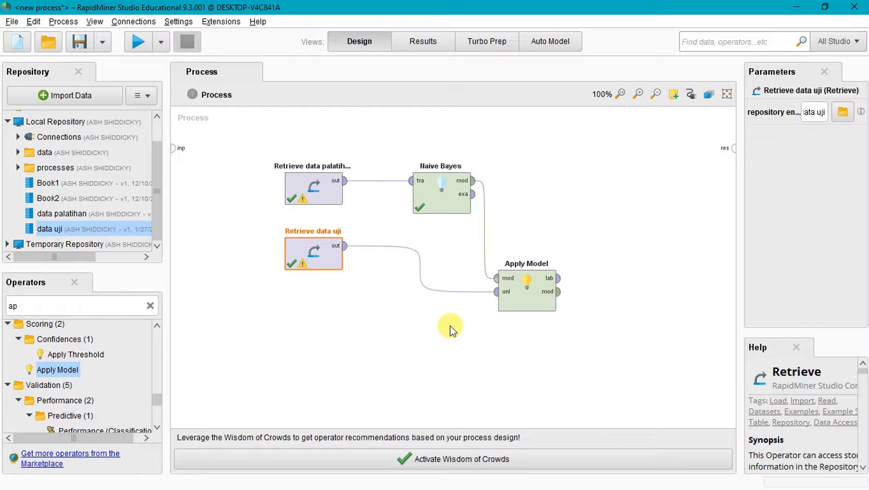
# Search the operators for "perfor" and add the general Performance operator to the process, above and to the right of Apply Model.
pyautogui.click(68, 369)
pyautogui.scroll(-2, 88, 355)
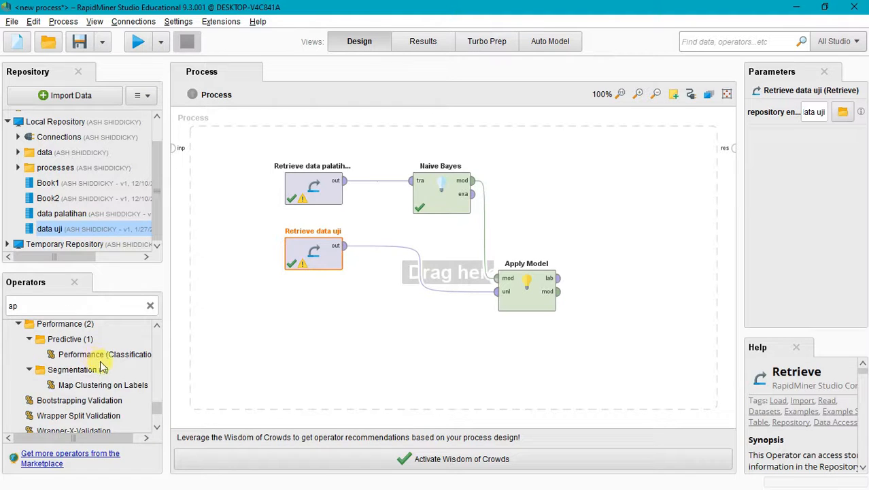
pyautogui.scroll(-2, 99, 365)
pyautogui.scroll(2, 105, 371)
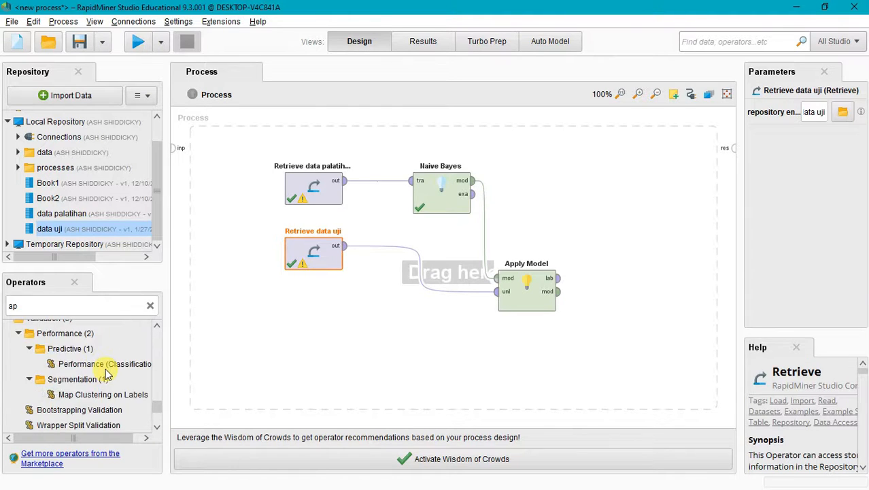
pyautogui.scroll(-1, 106, 372)
pyautogui.scroll(1, 58, 373)
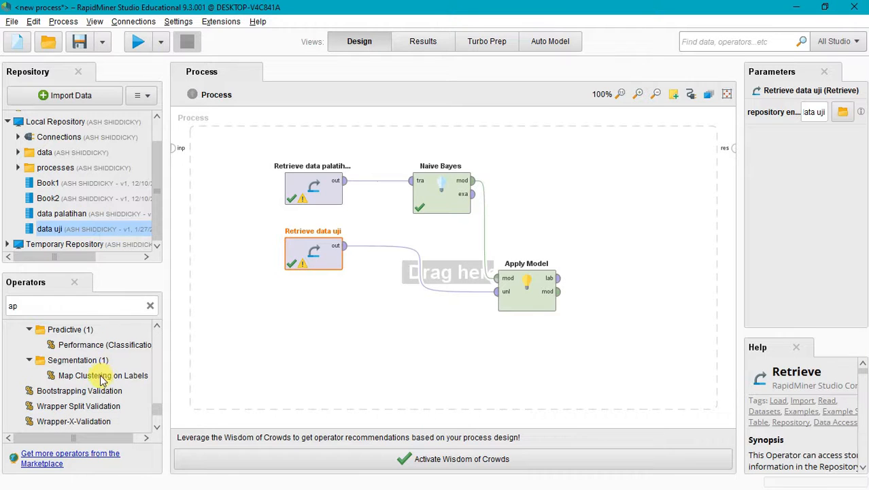
pyautogui.click(94, 304)
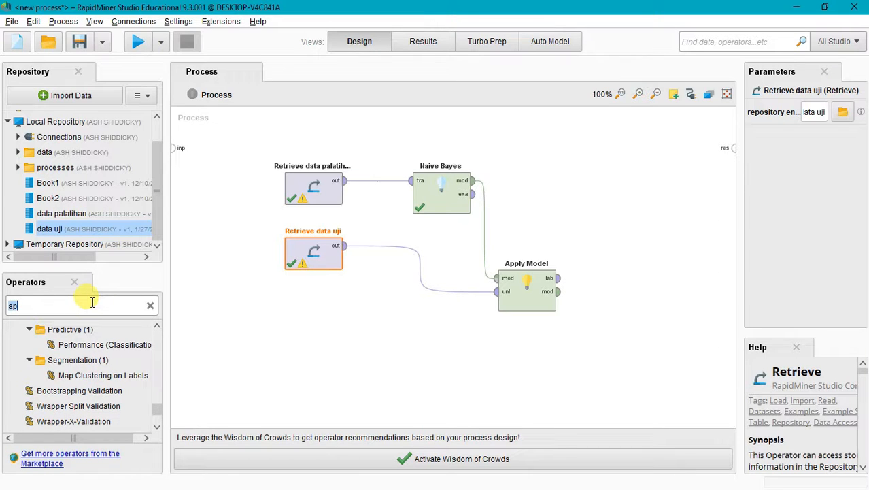
pyautogui.press('BackSpace')
pyautogui.write('pe')
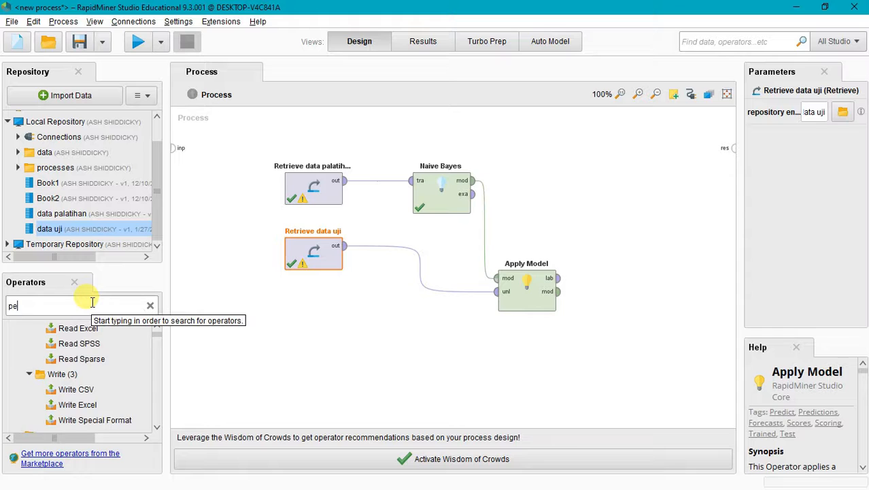
pyautogui.write('rfor')
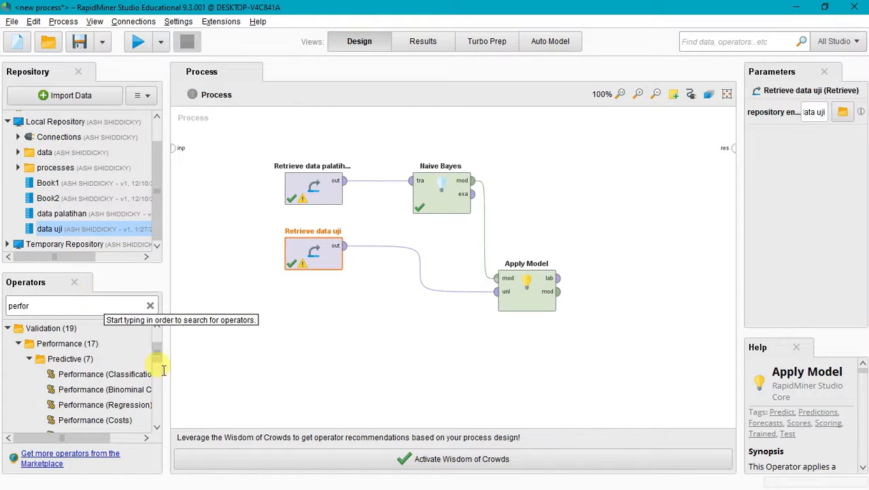
pyautogui.scroll(-6, 138, 383)
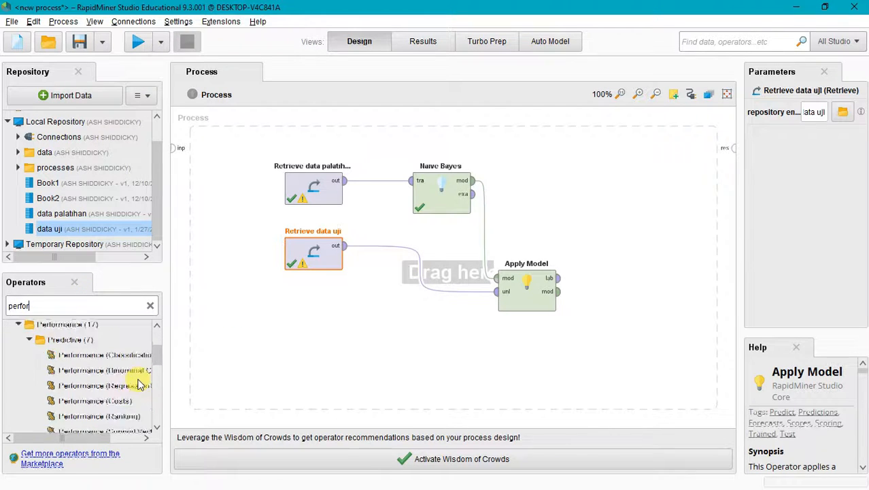
pyautogui.scroll(-2, 139, 379)
pyautogui.click(83, 367)
pyautogui.moveTo(80, 370); pyautogui.dragTo(612, 201)
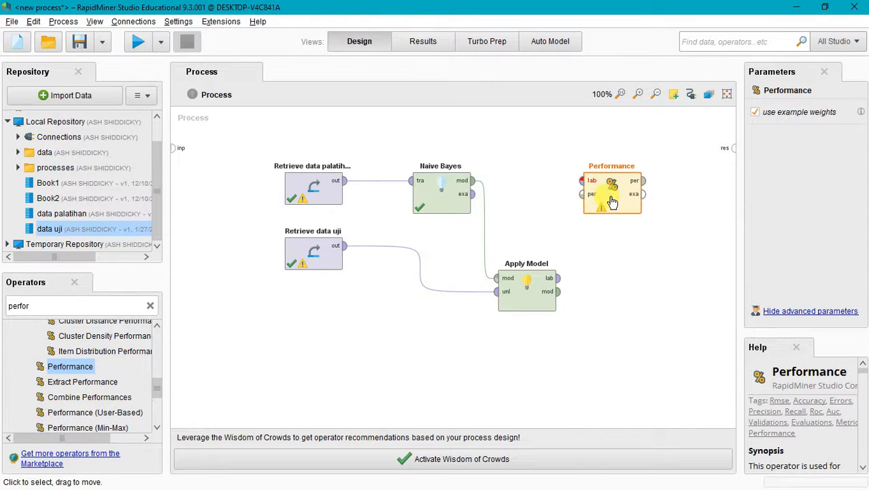
# Connect Apply Model's lab output to Performance's lab port, and link Performance's per and exa outputs to the first two process result ports.
pyautogui.click(558, 278)
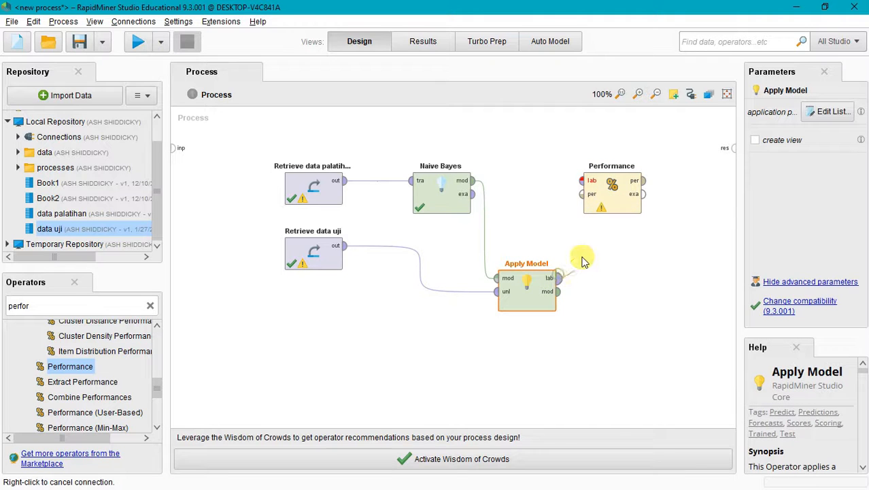
pyautogui.click(582, 181)
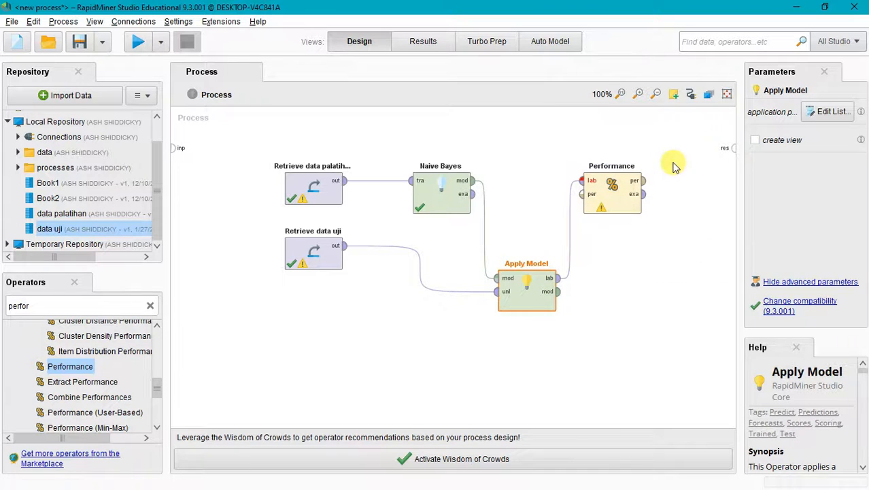
pyautogui.click(645, 182)
pyautogui.click(731, 148)
pyautogui.click(649, 196)
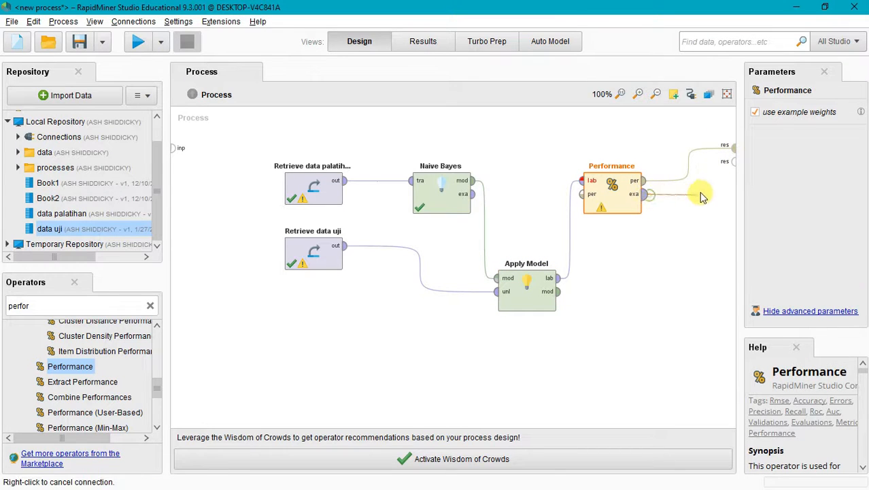
pyautogui.click(724, 162)
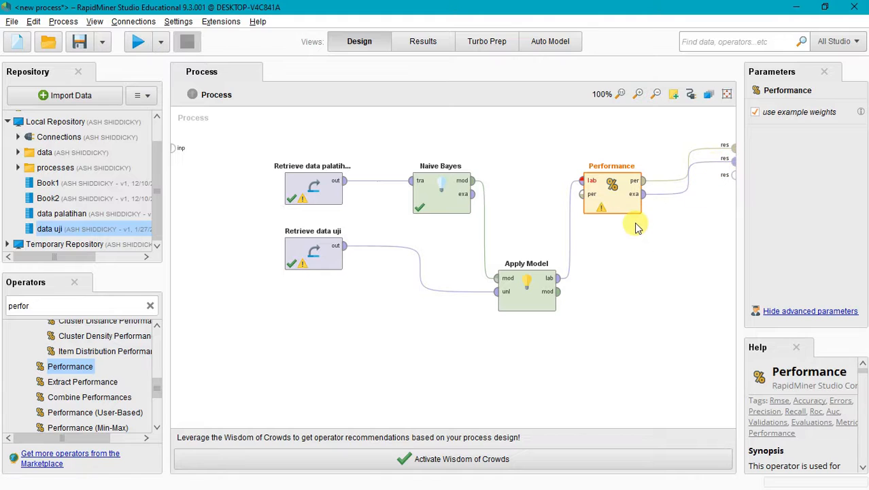
pyautogui.click(616, 312)
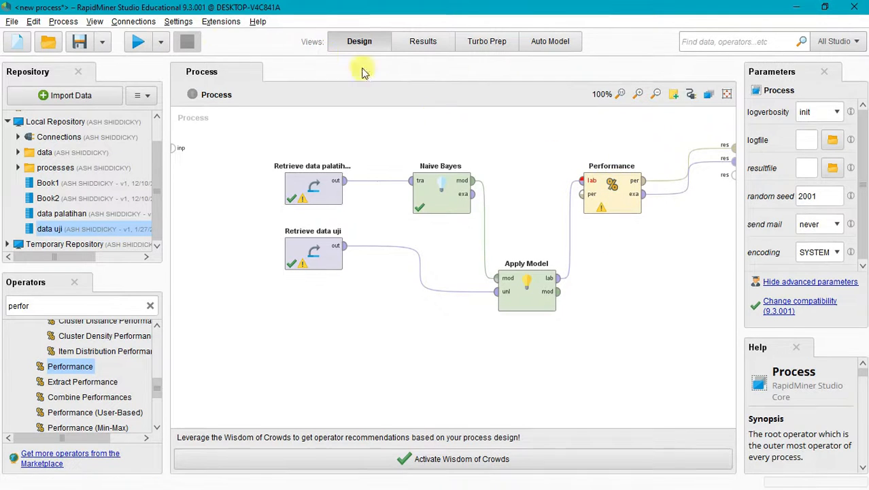
# Run the process, examine all columns of the Apply Model example set and the performance accuracy table, and return to the process design.
pyautogui.click(138, 43)
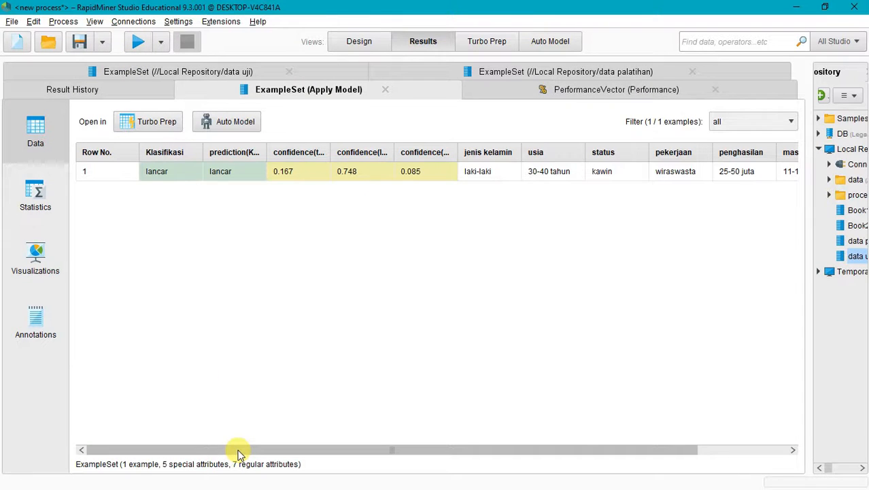
pyautogui.moveTo(239, 453); pyautogui.dragTo(339, 446)
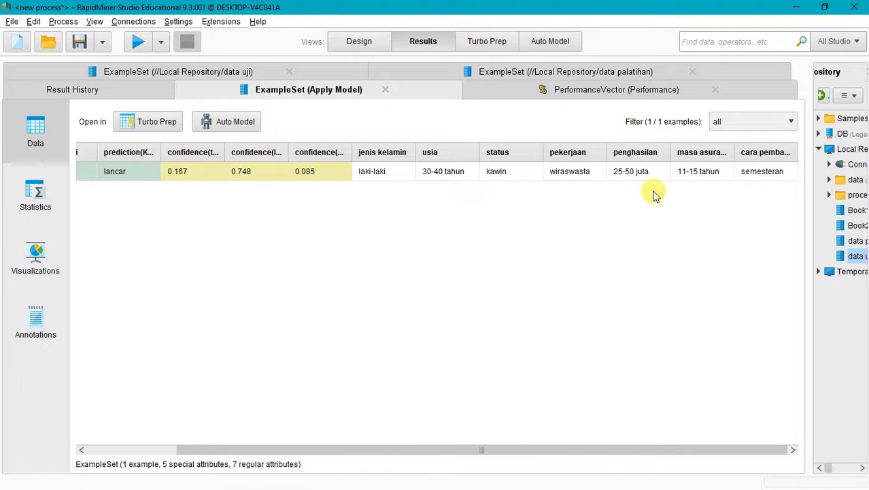
pyautogui.moveTo(510, 449); pyautogui.dragTo(417, 438)
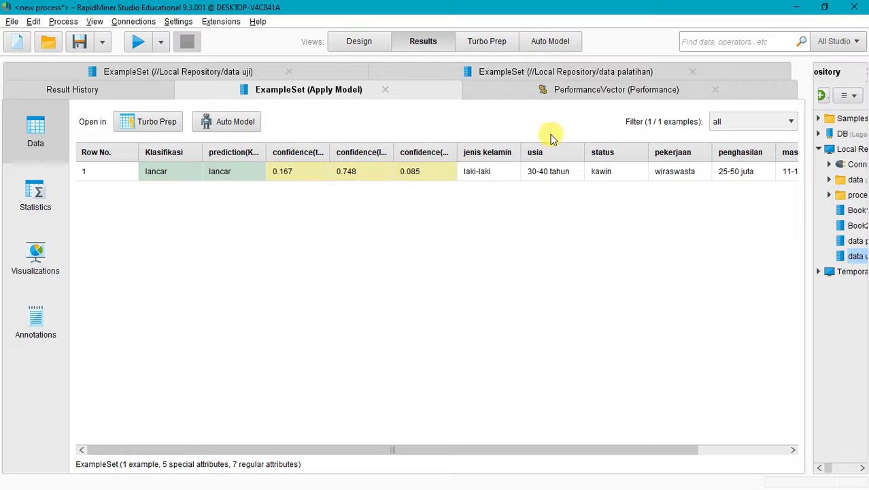
pyautogui.click(534, 99)
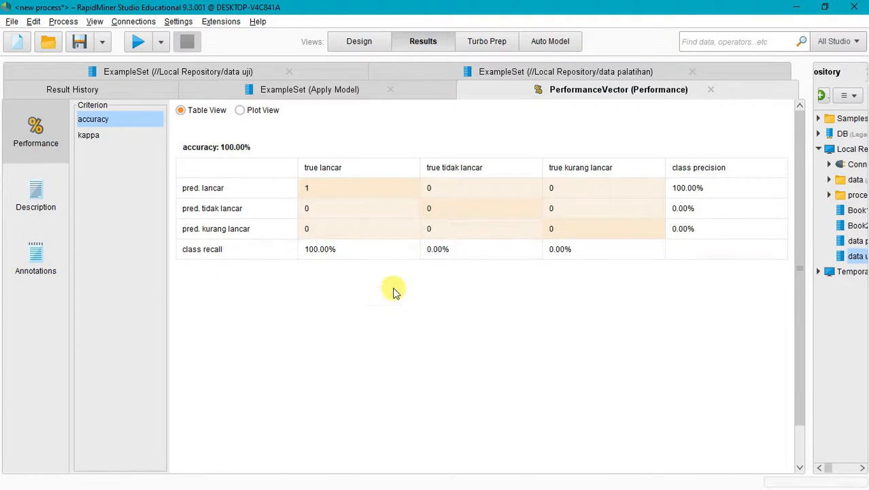
pyautogui.click(369, 42)
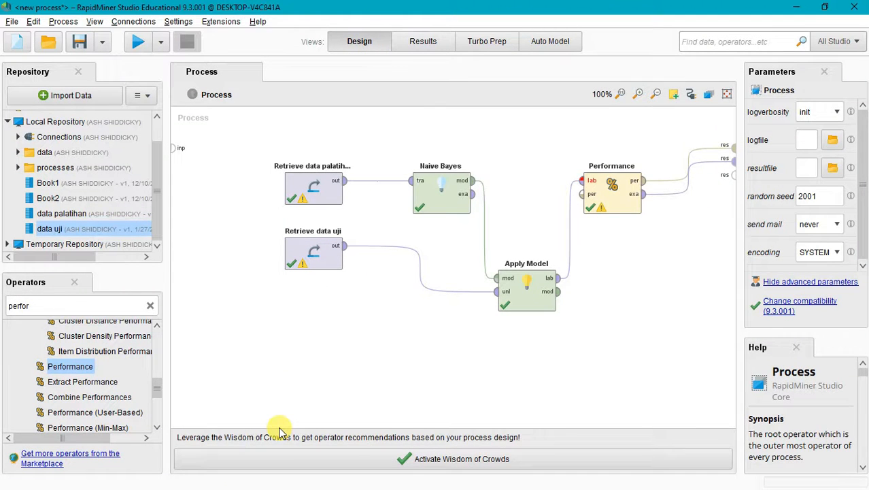
# Switch to the data uji.xlsx workbook in Excel and change the Klasifikasi value in cell H2 to "kurang lancar".
pyautogui.hotkey('alt', 'Tab')
pyautogui.hotkey('alt', 'Tab')
pyautogui.hotkey('alt', 'Tab')
pyautogui.hotkey('alt', 'Tab')
pyautogui.hotkey('alt', 'Tab')
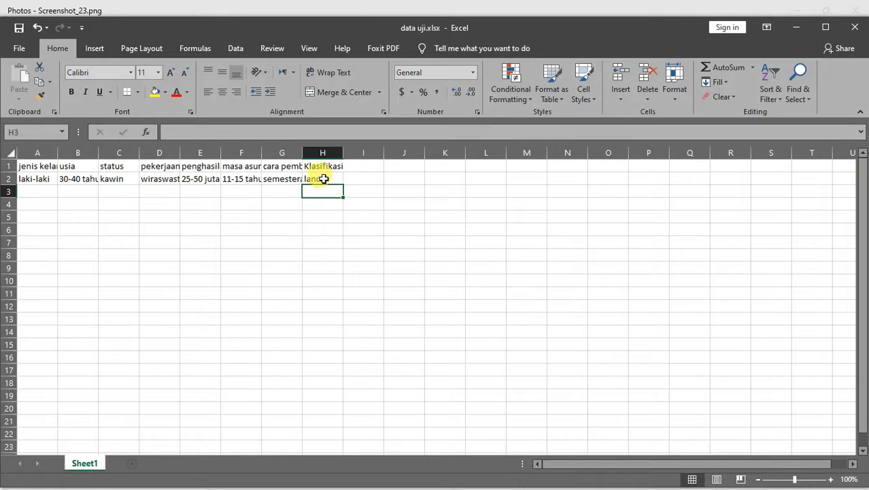
pyautogui.click(324, 179)
pyautogui.click(190, 131)
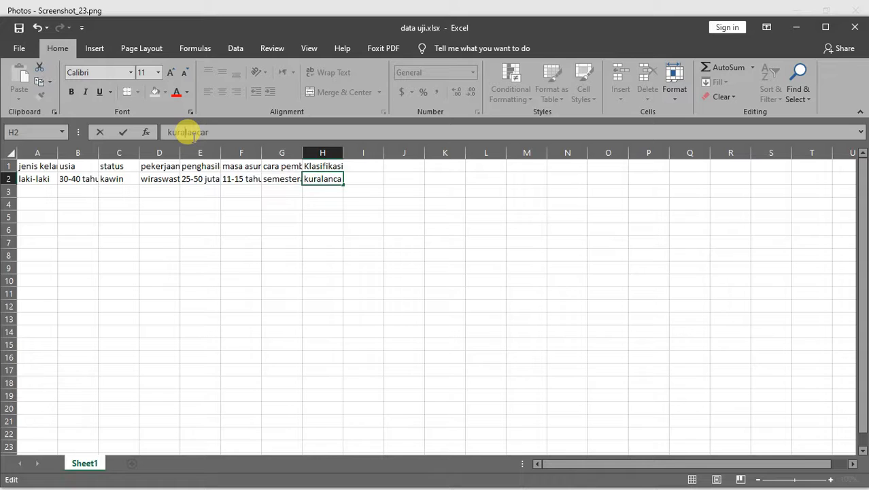
pyautogui.write('kurang')
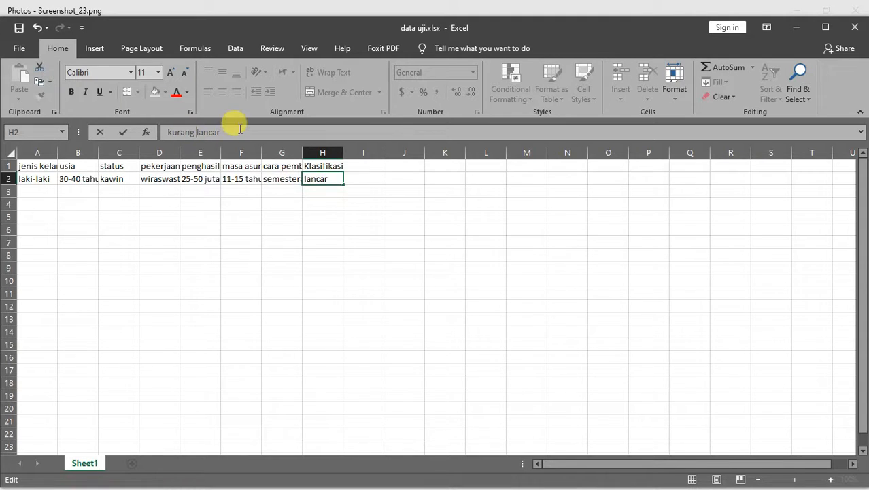
pyautogui.hotkey('ctrl', 'Return')
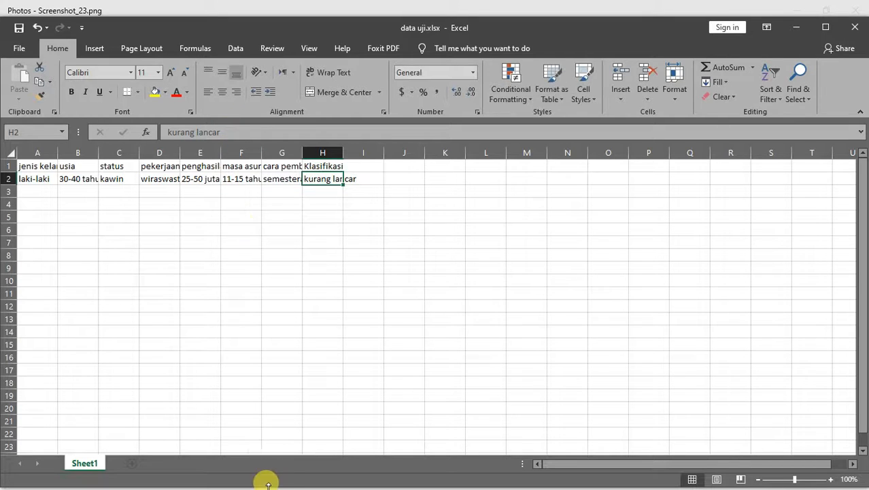
# Switch back to RapidMiner Studio and delete the Retrieve data uji operator from the process.
pyautogui.hotkey('alt', 'Tab')
pyautogui.hotkey('alt', 'Tab')
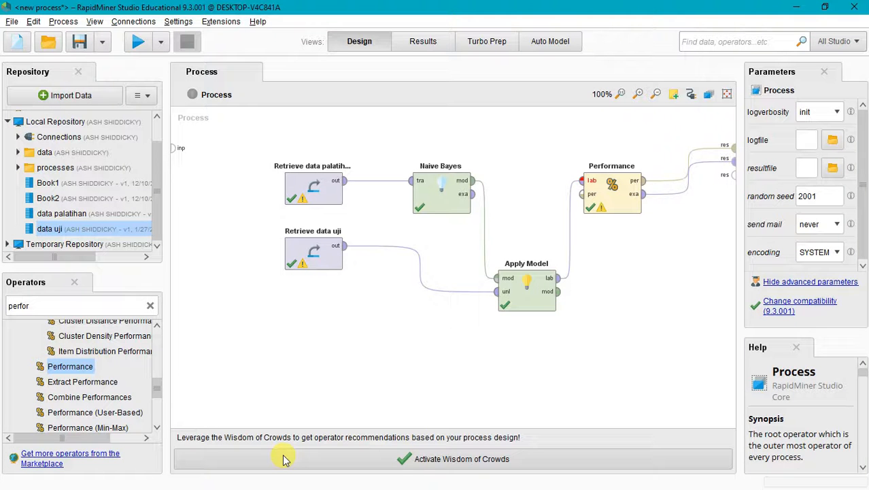
pyautogui.click(324, 256)
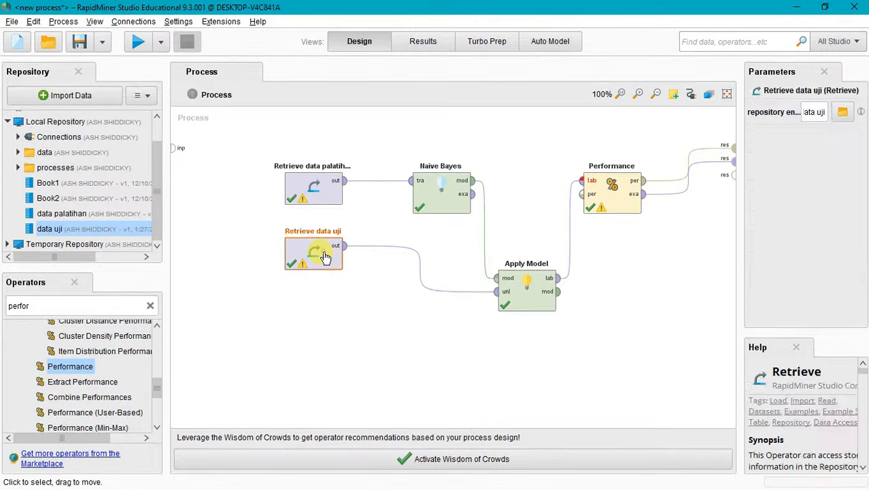
pyautogui.rightClick(324, 255)
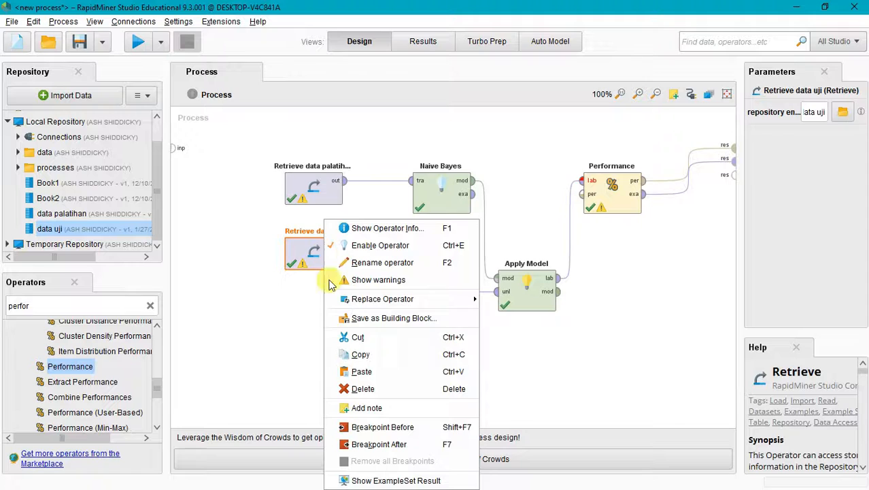
pyautogui.click(361, 387)
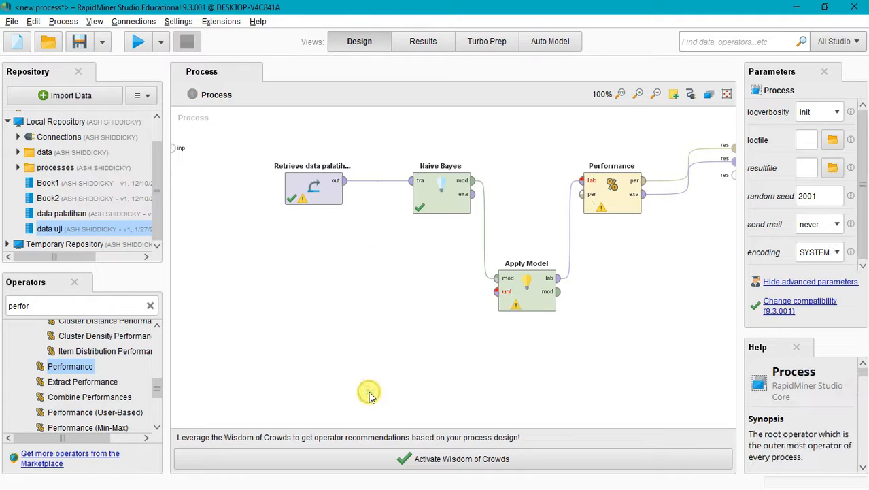
# Import the edited data uji.xlsx file from Documents, using Sheet1 with cell range A:H and header row 1.
pyautogui.click(83, 94)
pyautogui.click(338, 168)
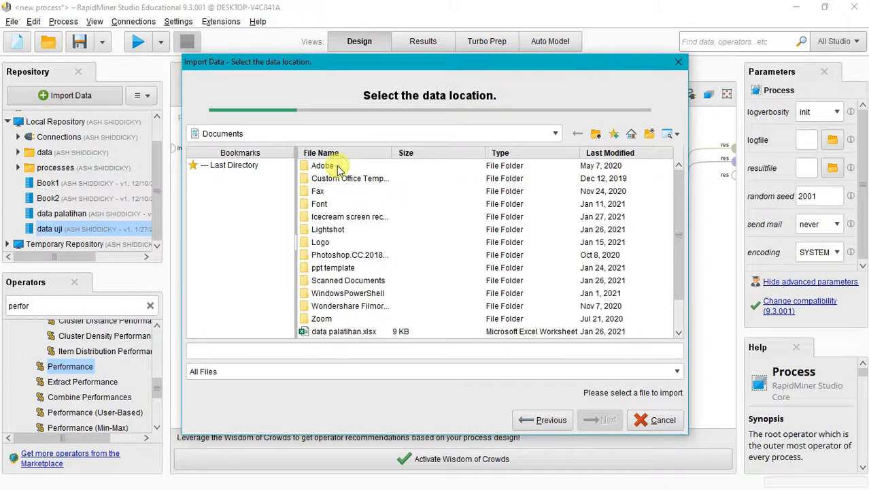
pyautogui.scroll(-1, 351, 290)
pyautogui.click(351, 306)
pyautogui.click(608, 419)
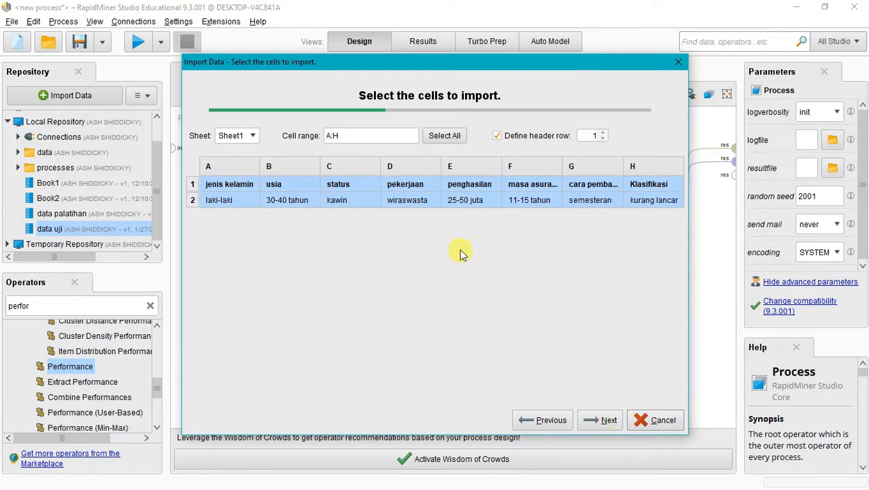
pyautogui.click(604, 419)
# Set the Klasifikasi column's role to label and store the import as "data uji" in the Local Repository, overwriting the existing entry.
pyautogui.moveTo(579, 388); pyautogui.dragTo(676, 388)
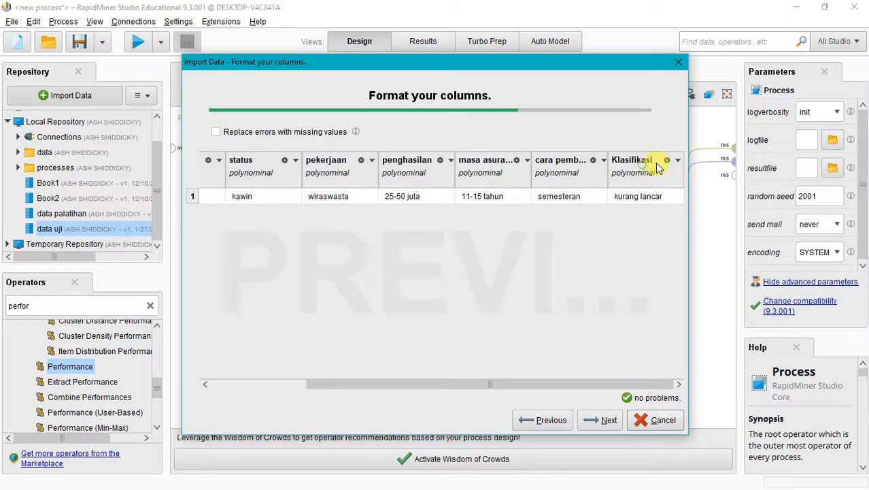
pyautogui.click(667, 160)
pyautogui.click(677, 192)
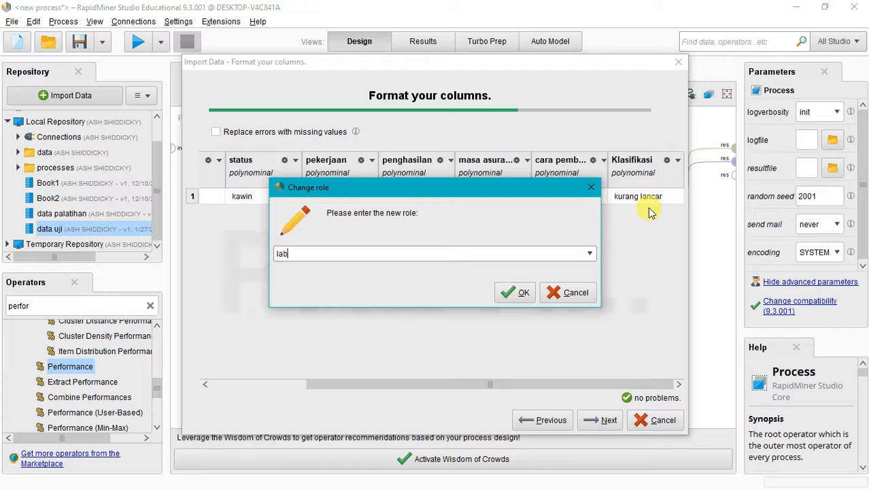
pyautogui.click(511, 293)
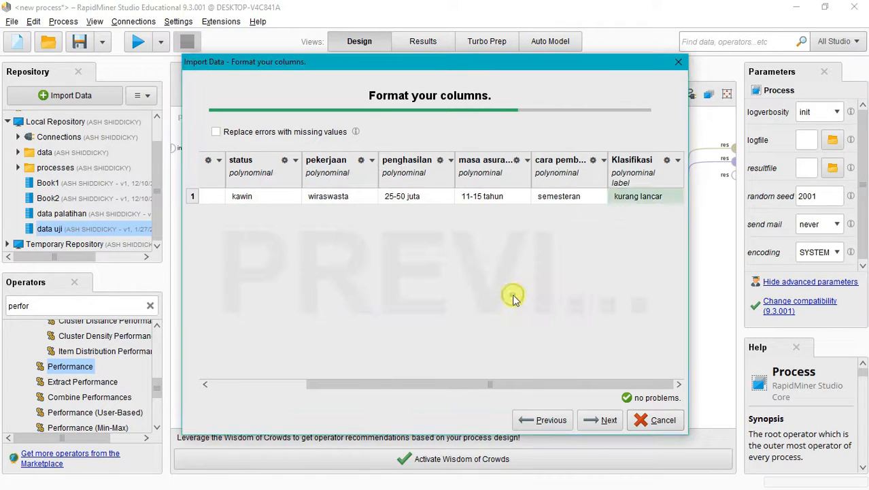
pyautogui.click(607, 421)
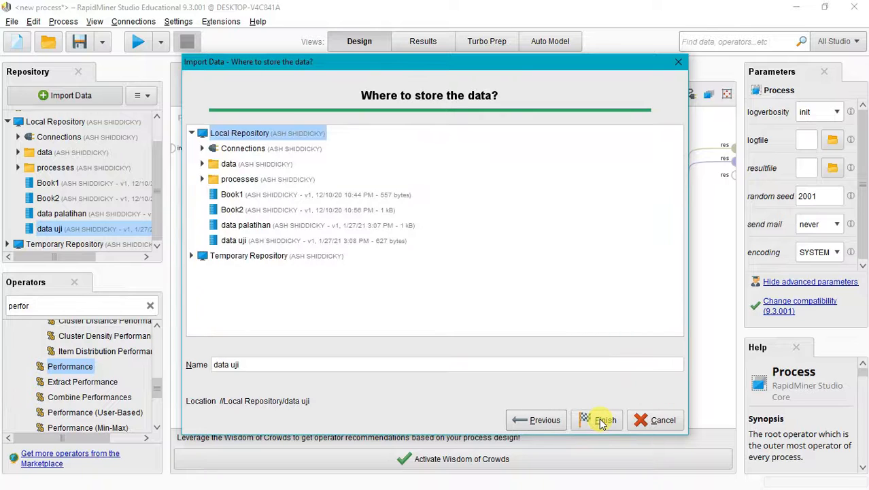
pyautogui.click(601, 420)
pyautogui.click(534, 277)
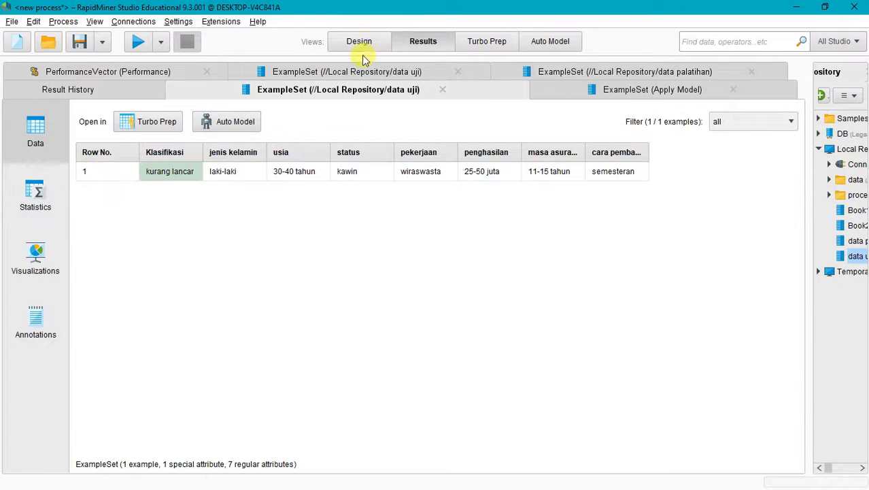
# Add the reimported data uji to the process below the data palatihan operator and connect its output to Apply Model's unl port.
pyautogui.click(360, 42)
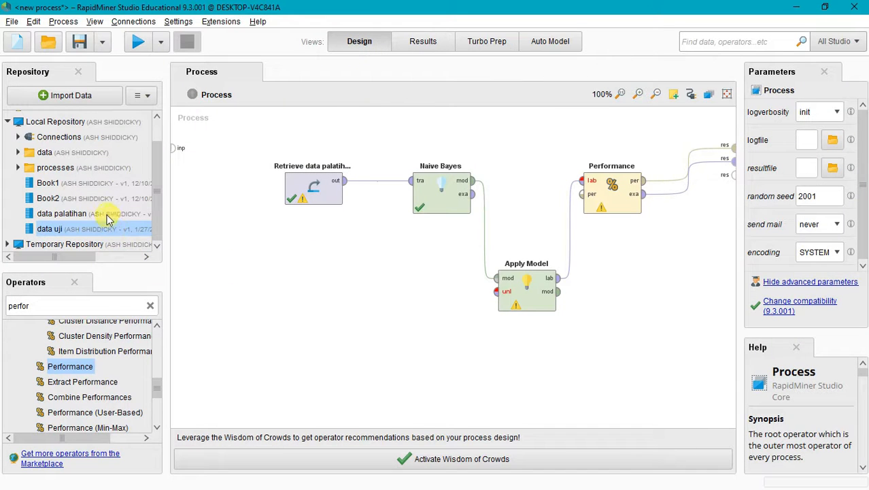
pyautogui.moveTo(59, 228); pyautogui.dragTo(311, 287)
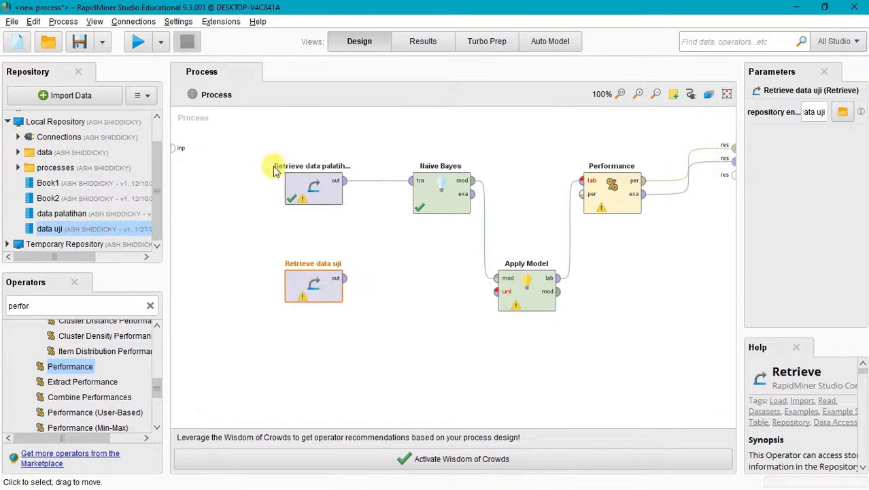
pyautogui.click(345, 278)
pyautogui.click(499, 300)
# Run the process again, examine the new prediction and the accuracy in table and plot view, and return to the process design.
pyautogui.click(138, 41)
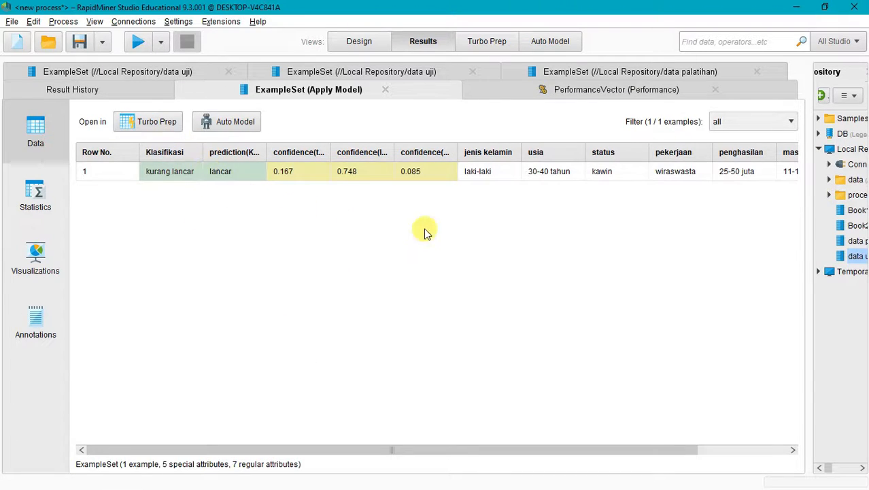
pyautogui.click(575, 90)
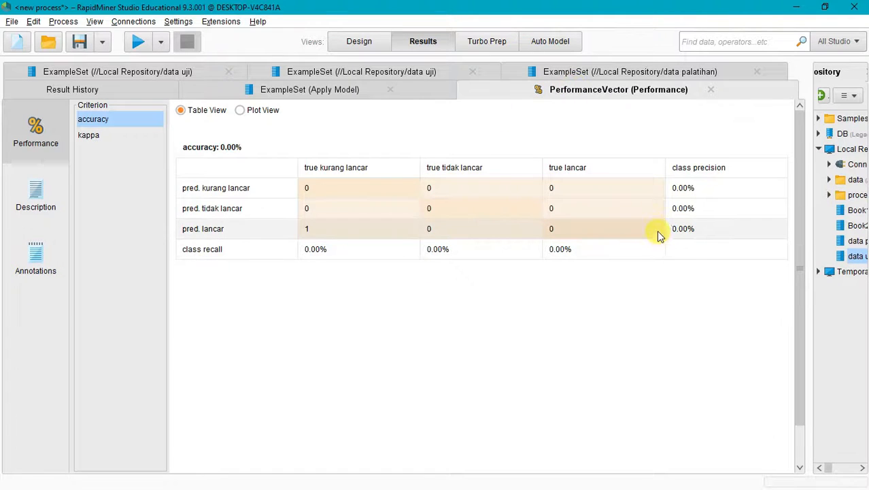
pyautogui.click(240, 111)
pyautogui.click(184, 111)
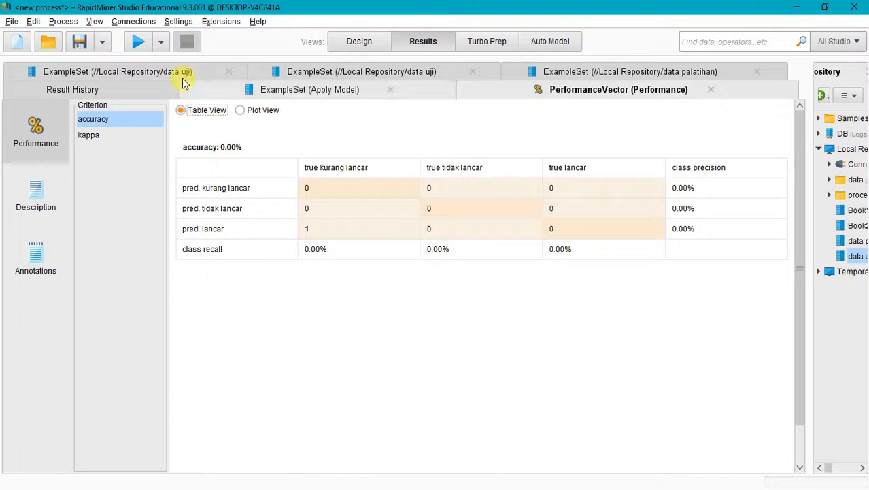
pyautogui.click(364, 44)
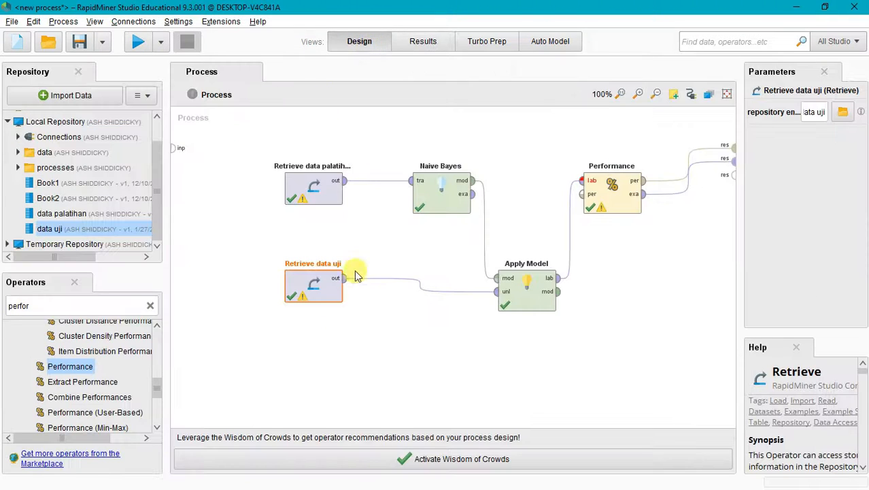